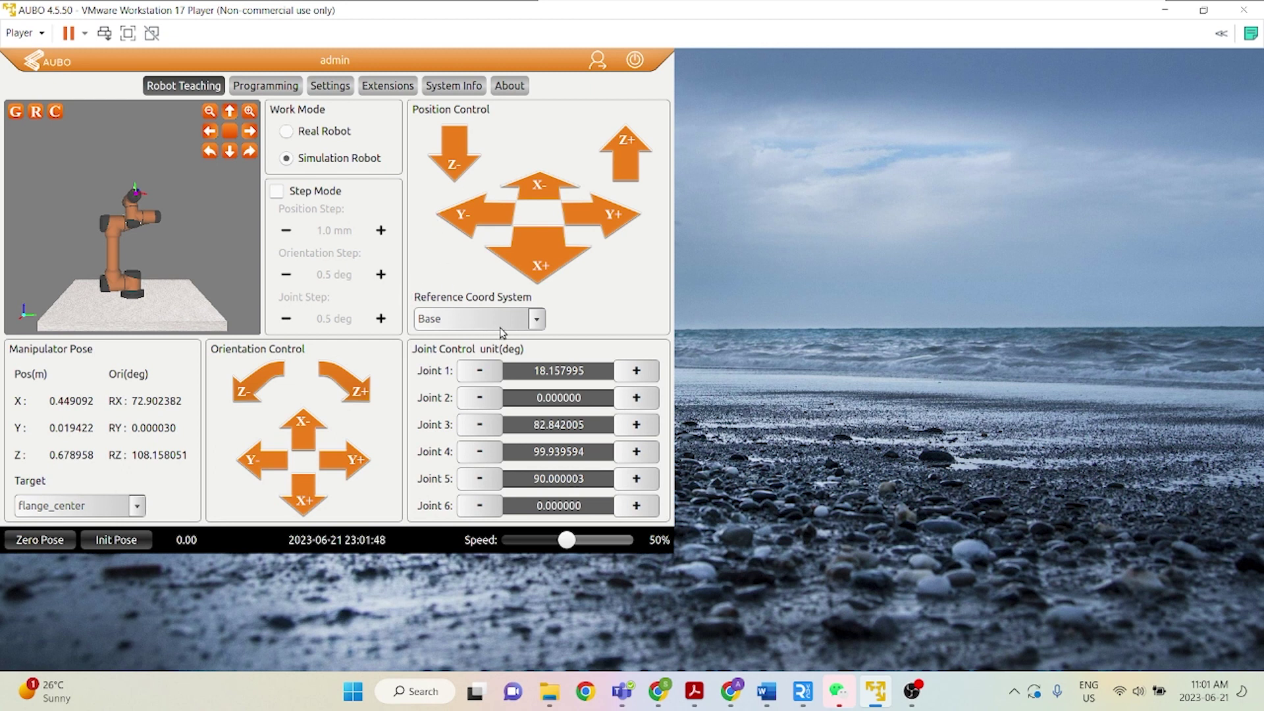
Keep Base as the reference frame and enter joint targets J1 0, J3 90, J4 90, J6 90
{"action": "left_click", "coordinate": [523, 321]}
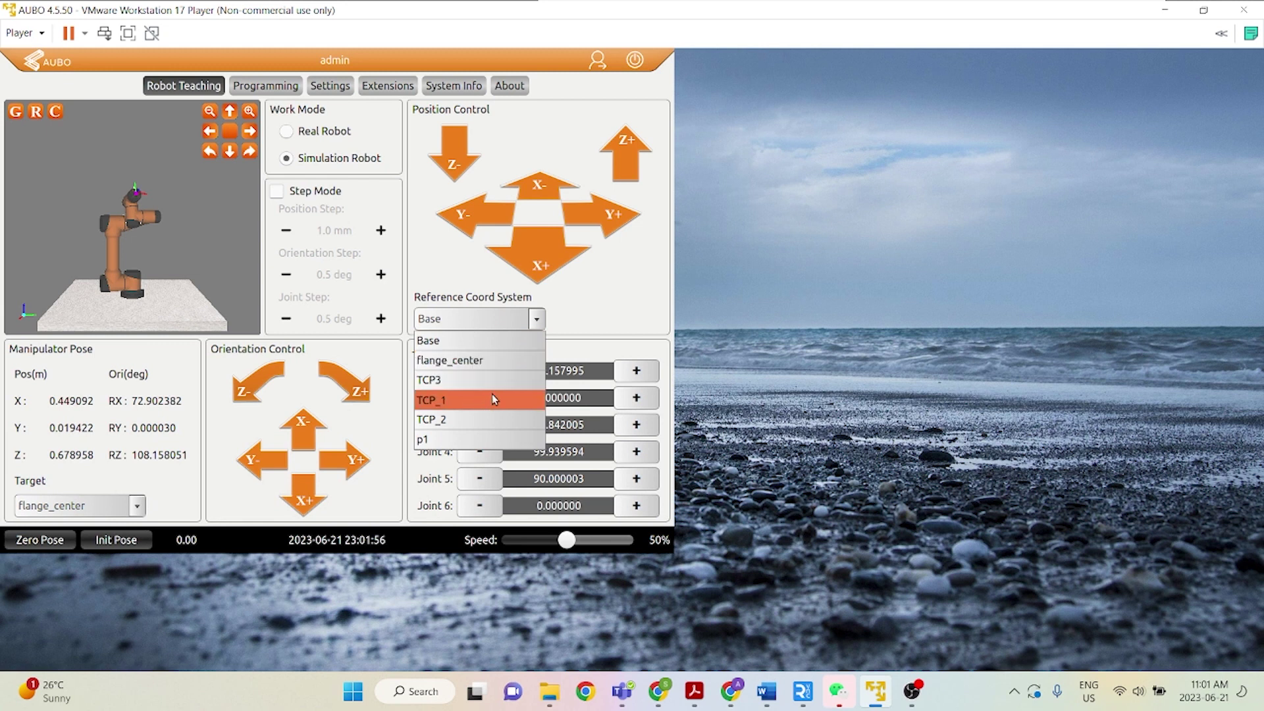
{"action": "left_click", "coordinate": [602, 286]}
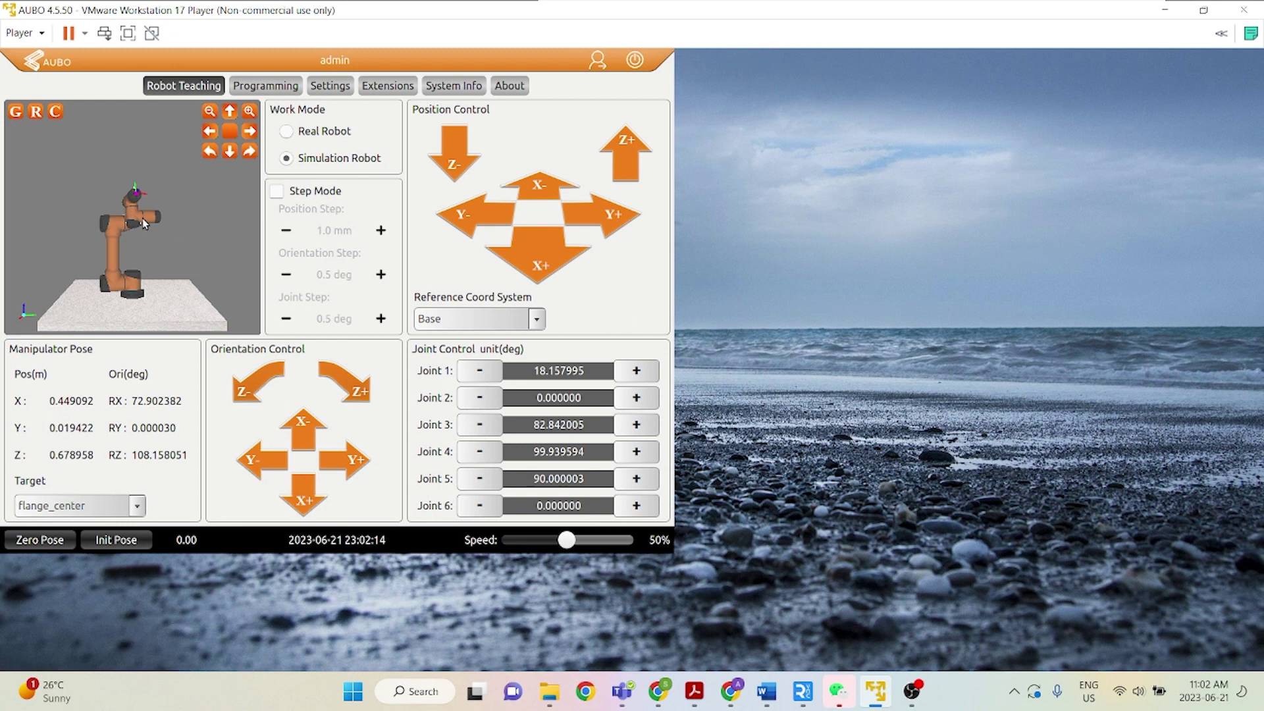
{"action": "left_click", "coordinate": [595, 426]}
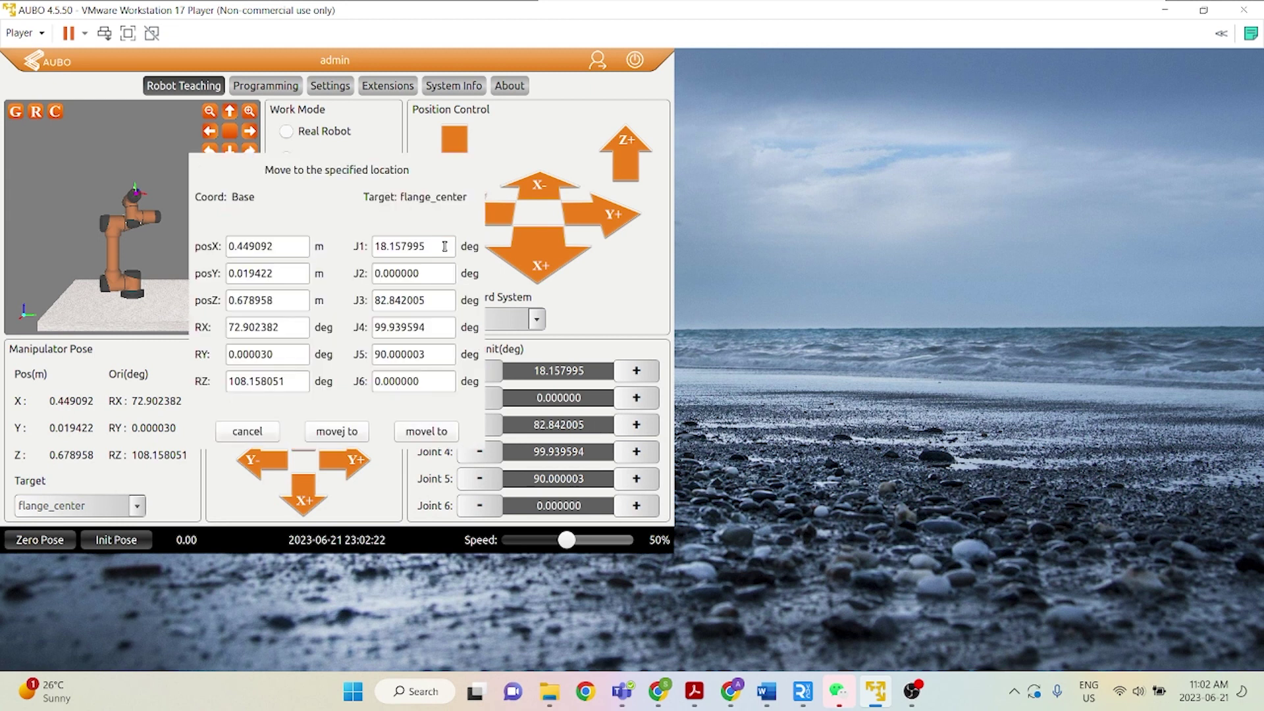
{"action": "type", "text": "0"}
{"action": "key", "text": "Tab"}
{"action": "key", "text": "Tab"}
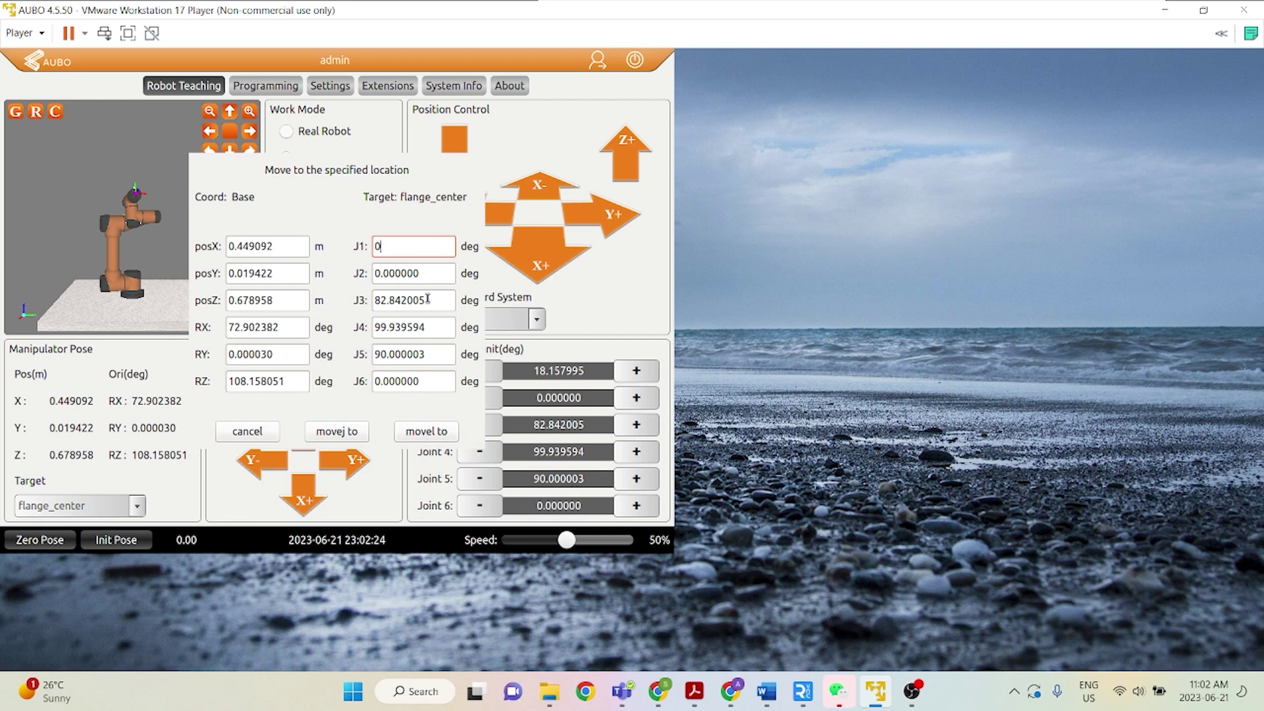
{"action": "type", "text": "90"}
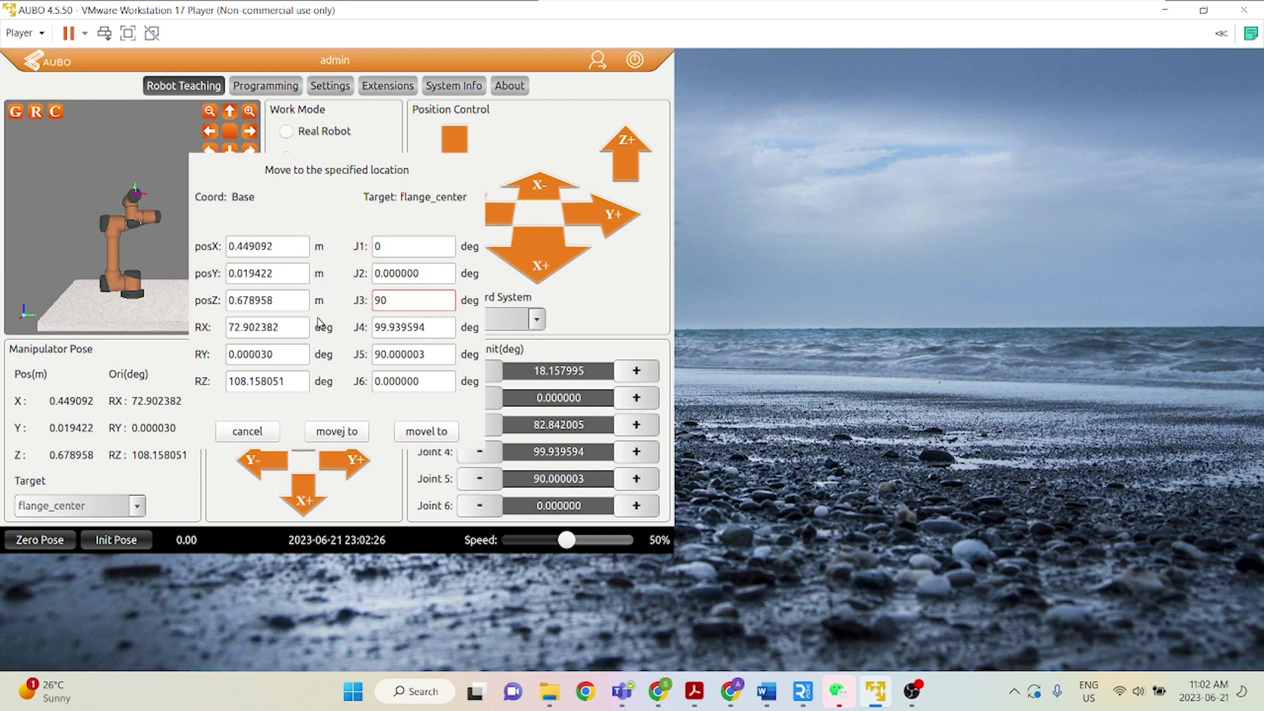
{"action": "key", "text": "Tab"}
{"action": "key", "text": "BackSpace"}
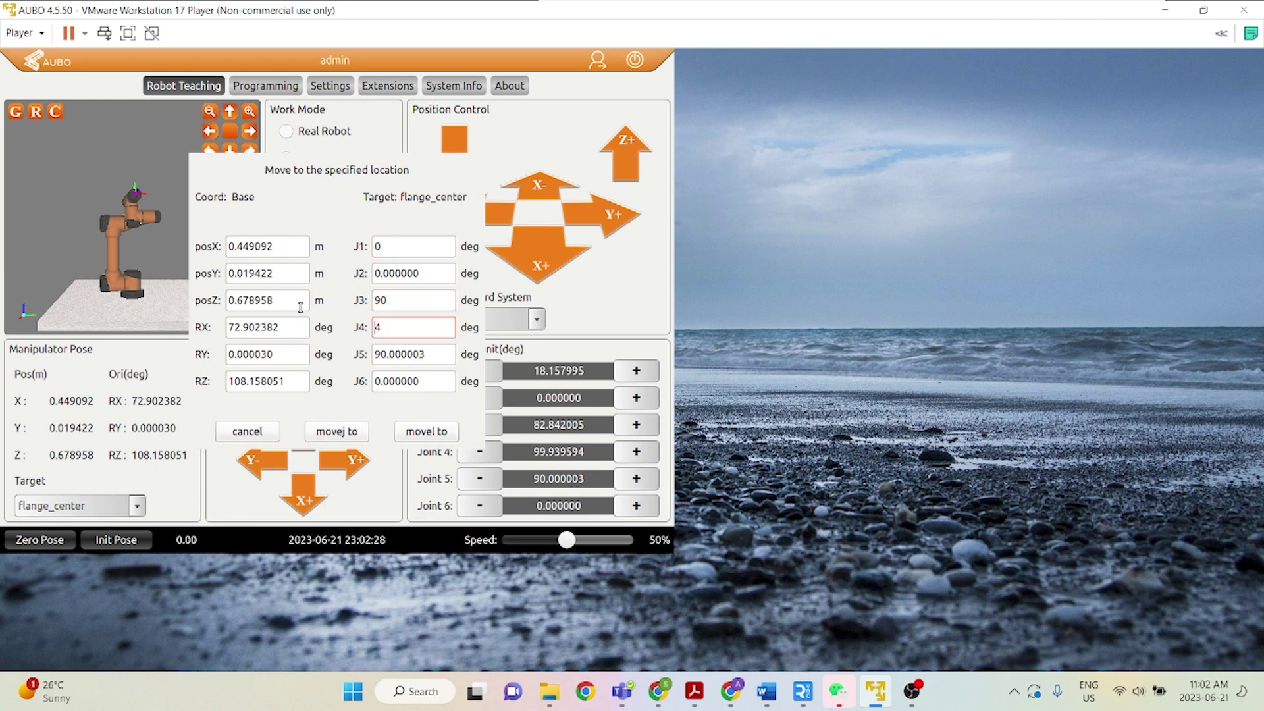
{"action": "type", "text": "90"}
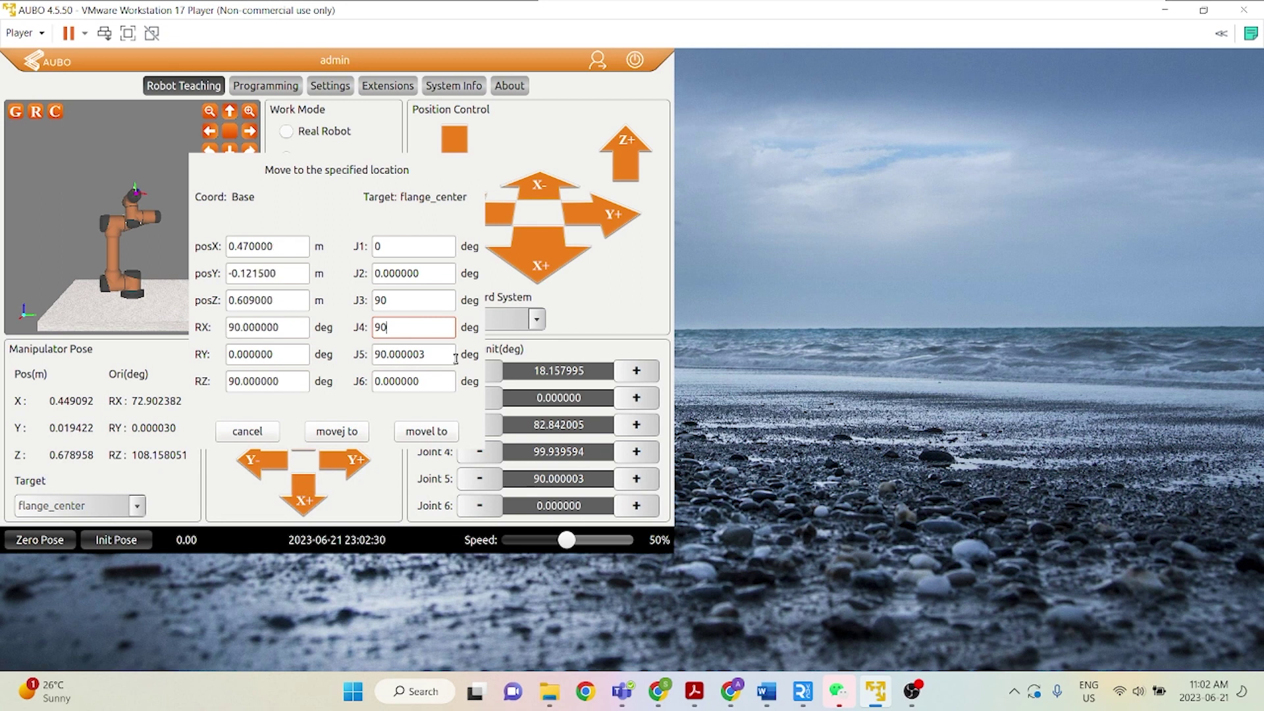
{"action": "left_click", "coordinate": [431, 382]}
{"action": "triple_click", "coordinate": [431, 381]}
{"action": "type", "text": "90"}
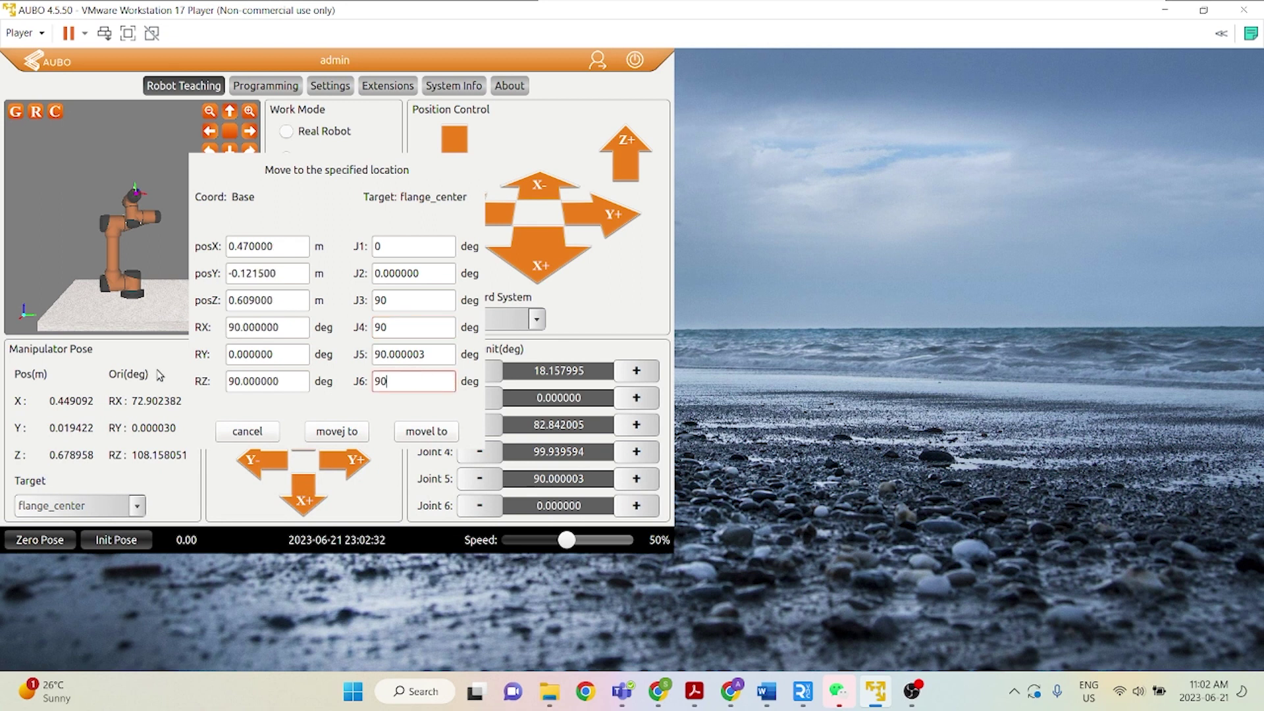
Move the robot to those joint angles with movej and movel, then close the dialog
{"action": "left_click", "coordinate": [362, 433]}
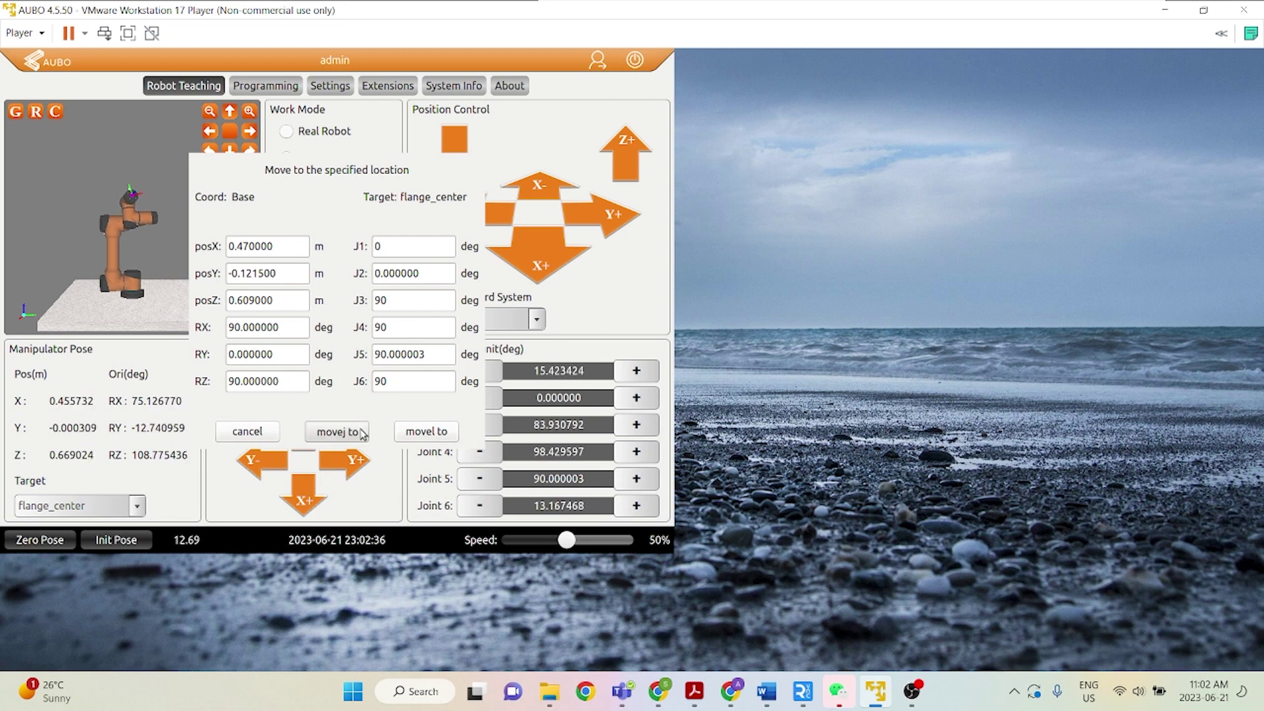
{"action": "left_click", "coordinate": [444, 429]}
{"action": "left_click", "coordinate": [445, 429]}
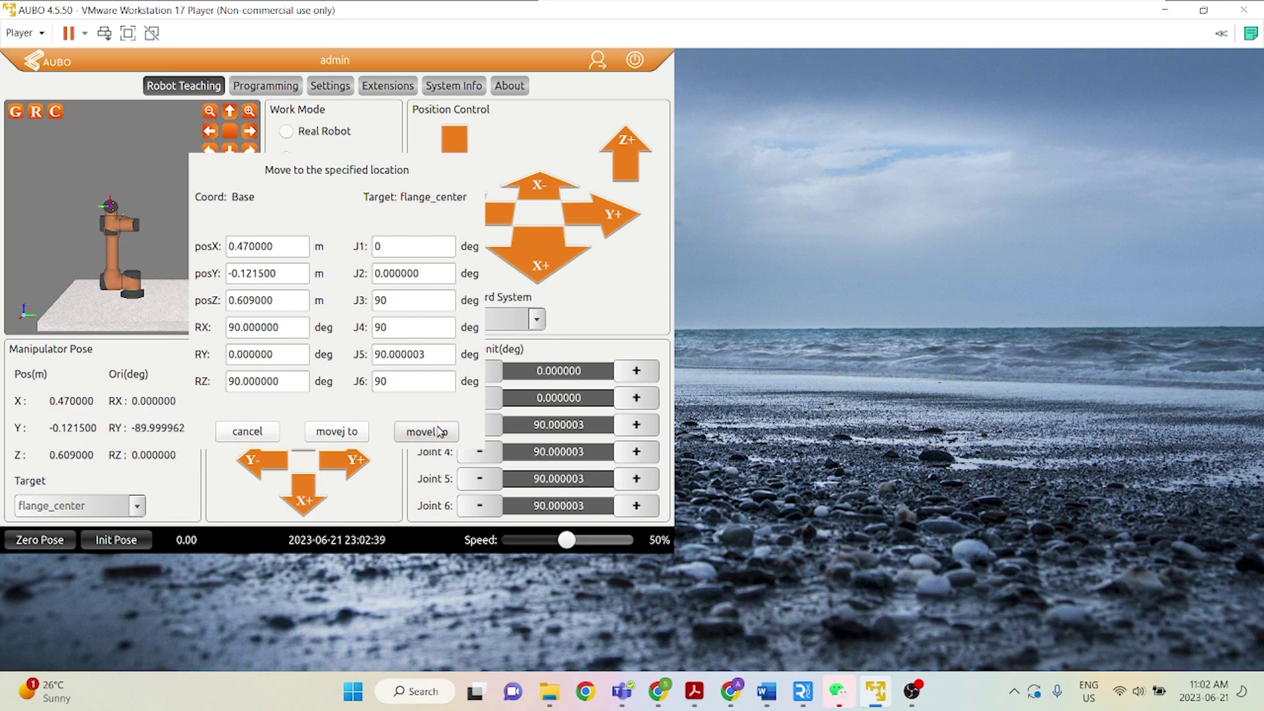
{"action": "left_click", "coordinate": [250, 433]}
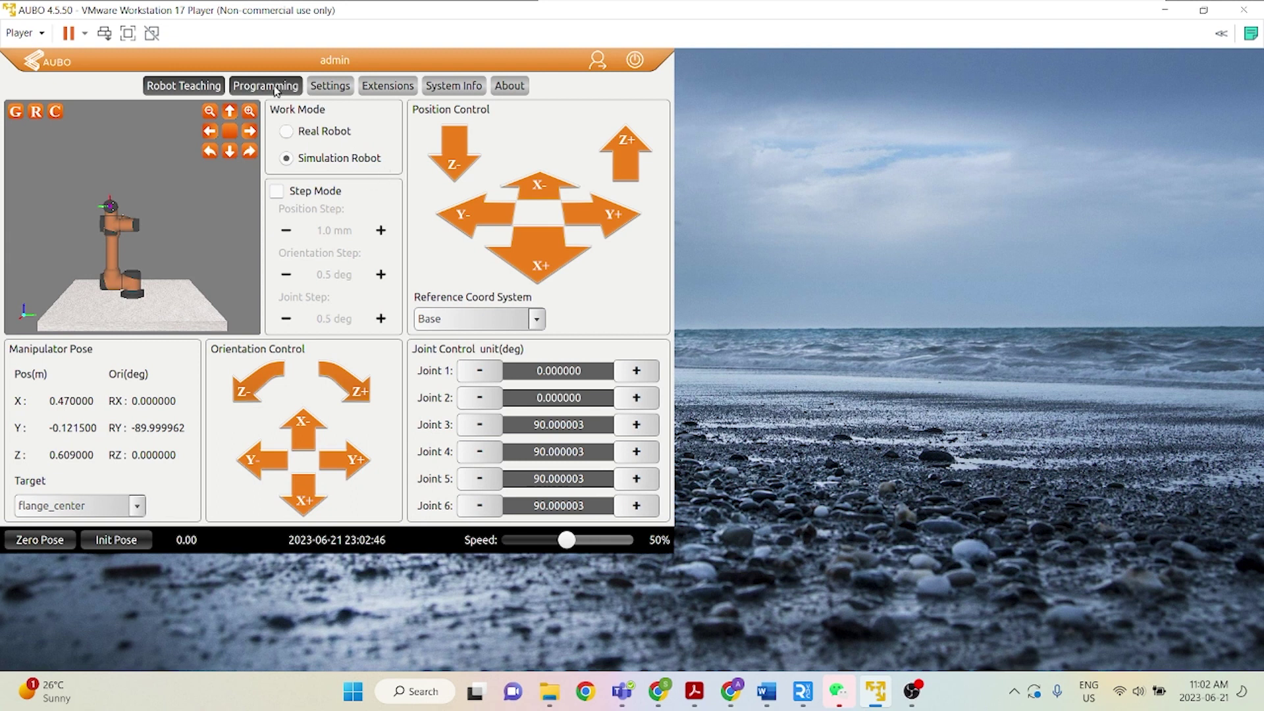
In Settings > Coord Cal, pick an empty row and name the new coordinate system 'test'
{"action": "left_click", "coordinate": [339, 91]}
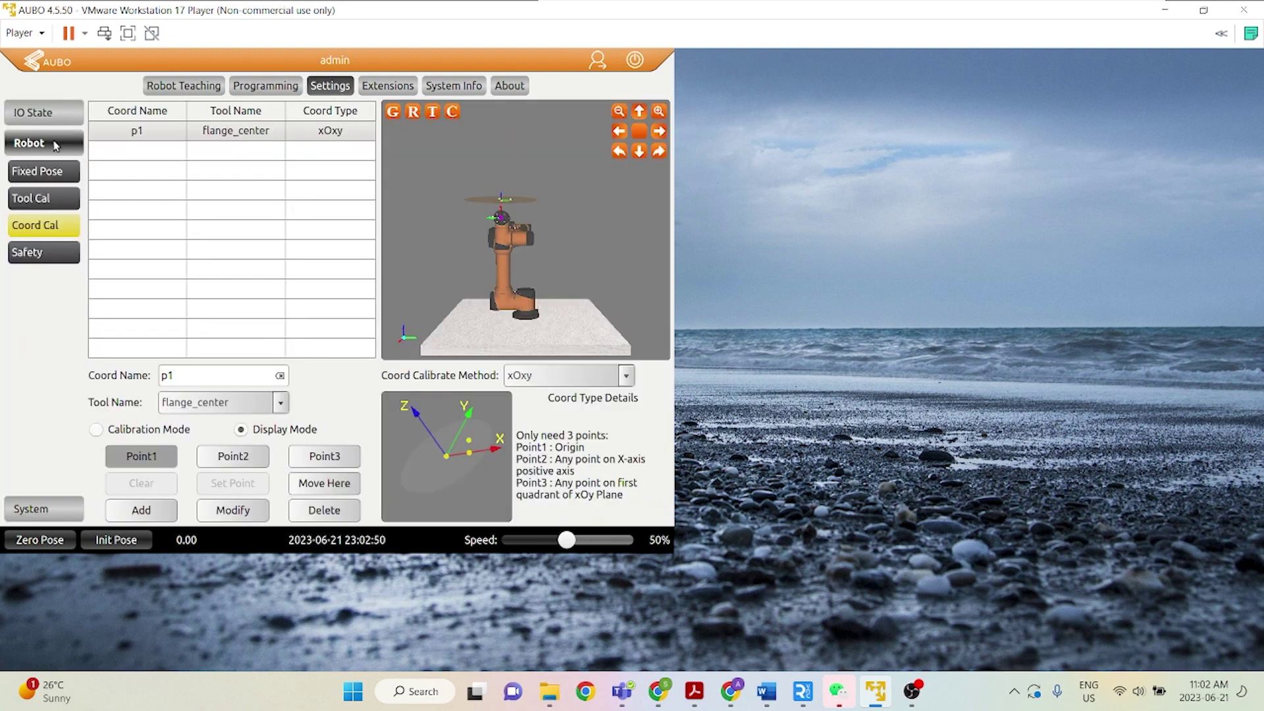
{"action": "left_click", "coordinate": [168, 151]}
{"action": "left_click", "coordinate": [233, 371]}
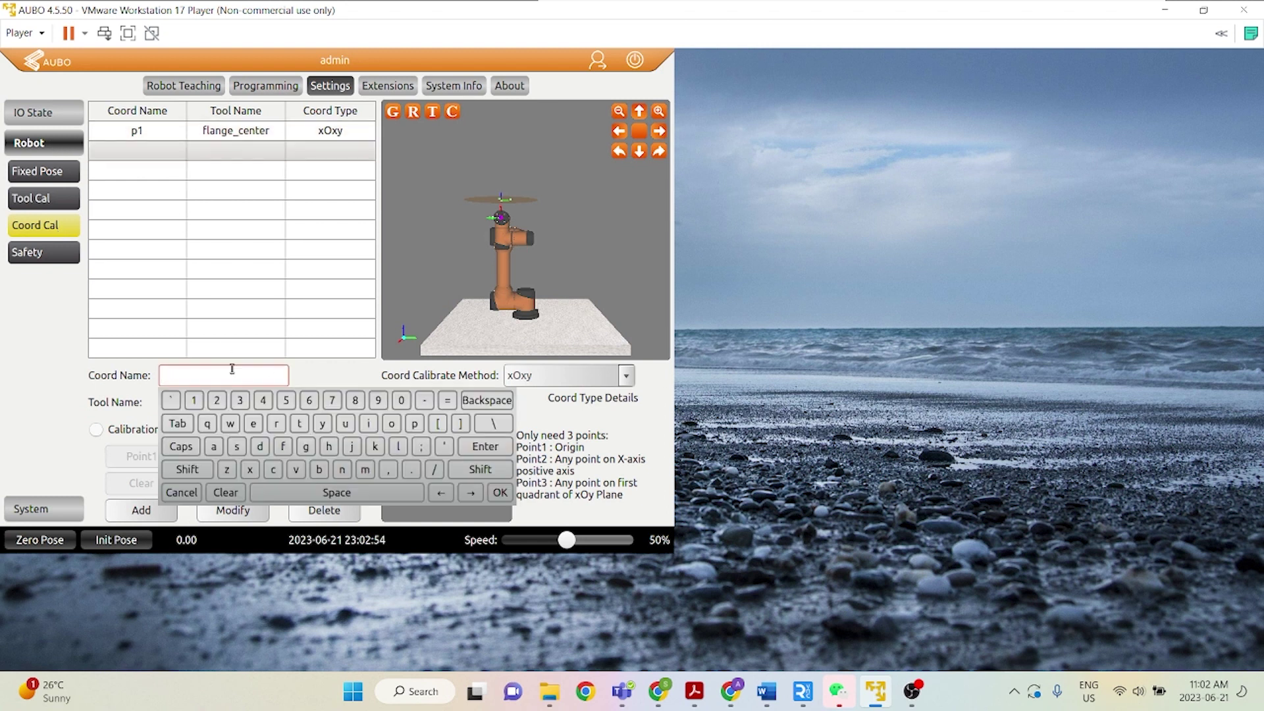
{"action": "type", "text": "test"}
{"action": "left_click", "coordinate": [484, 447]}
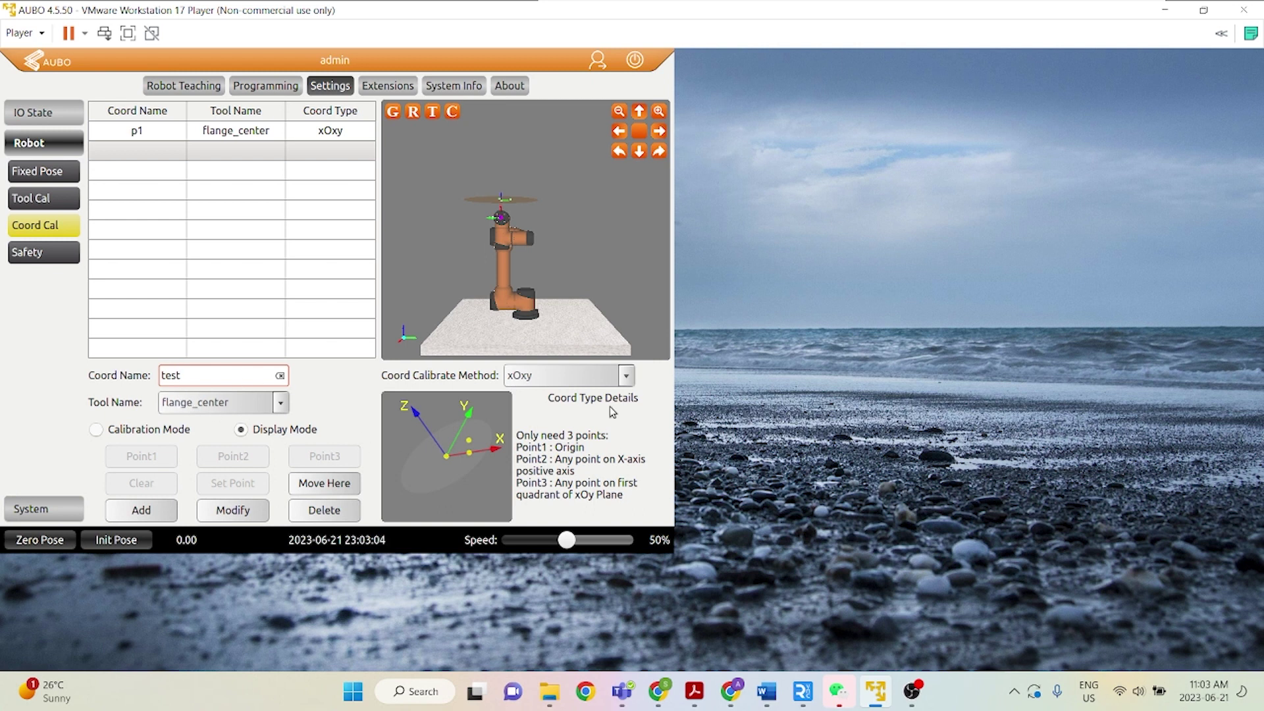
{"action": "left_click", "coordinate": [578, 378]}
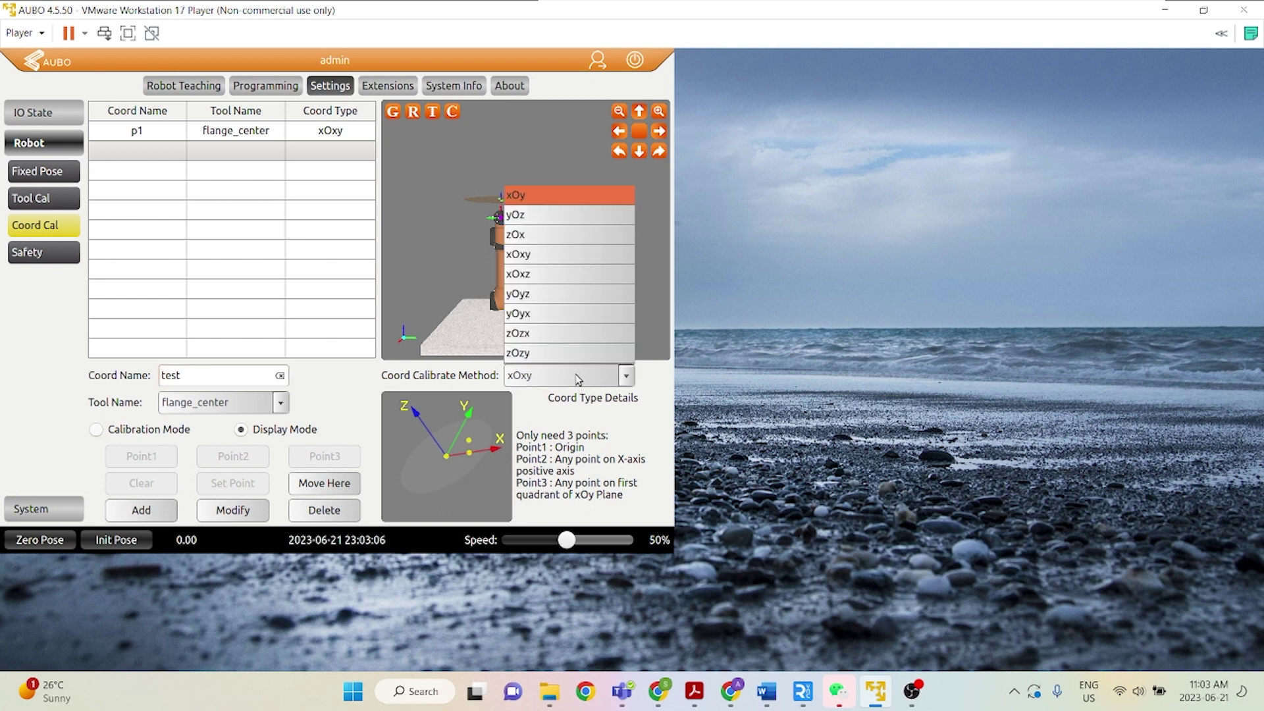
Choose xOy as the calibration method after briefly trying yOyx, and switch on Calibration Mode
{"action": "left_click", "coordinate": [555, 201]}
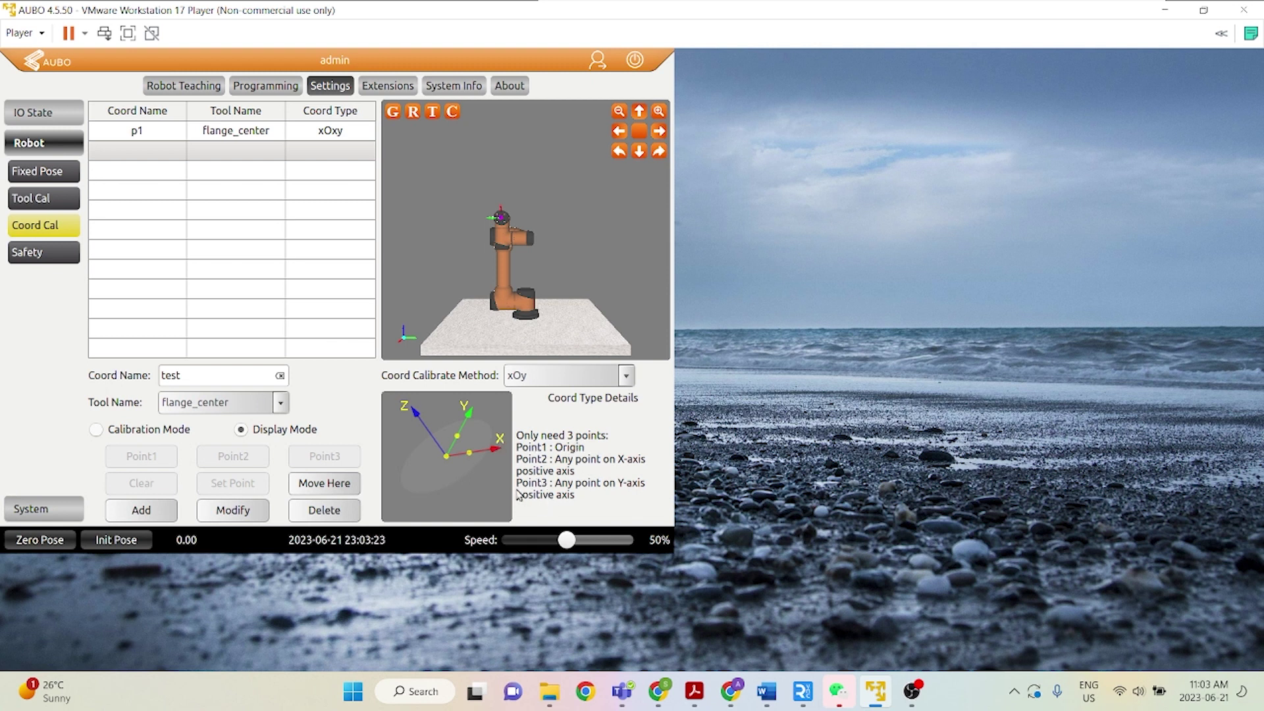
{"action": "left_click", "coordinate": [555, 375]}
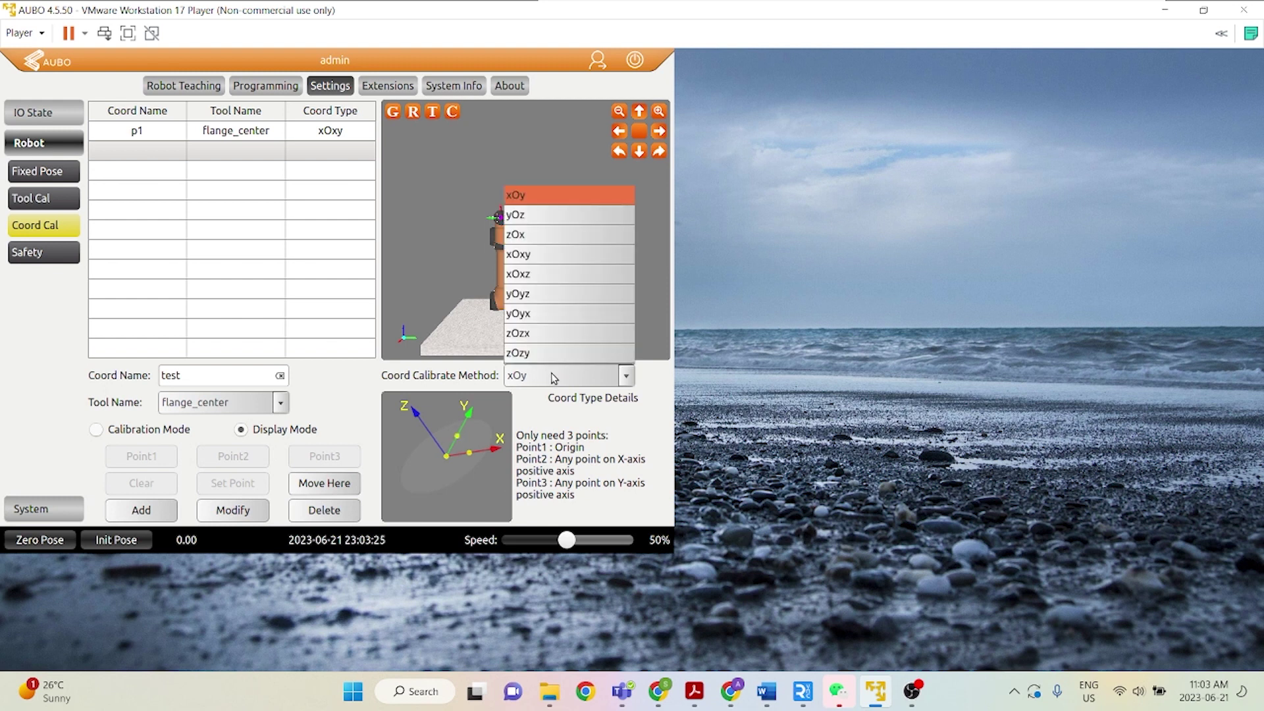
{"action": "left_click", "coordinate": [549, 321]}
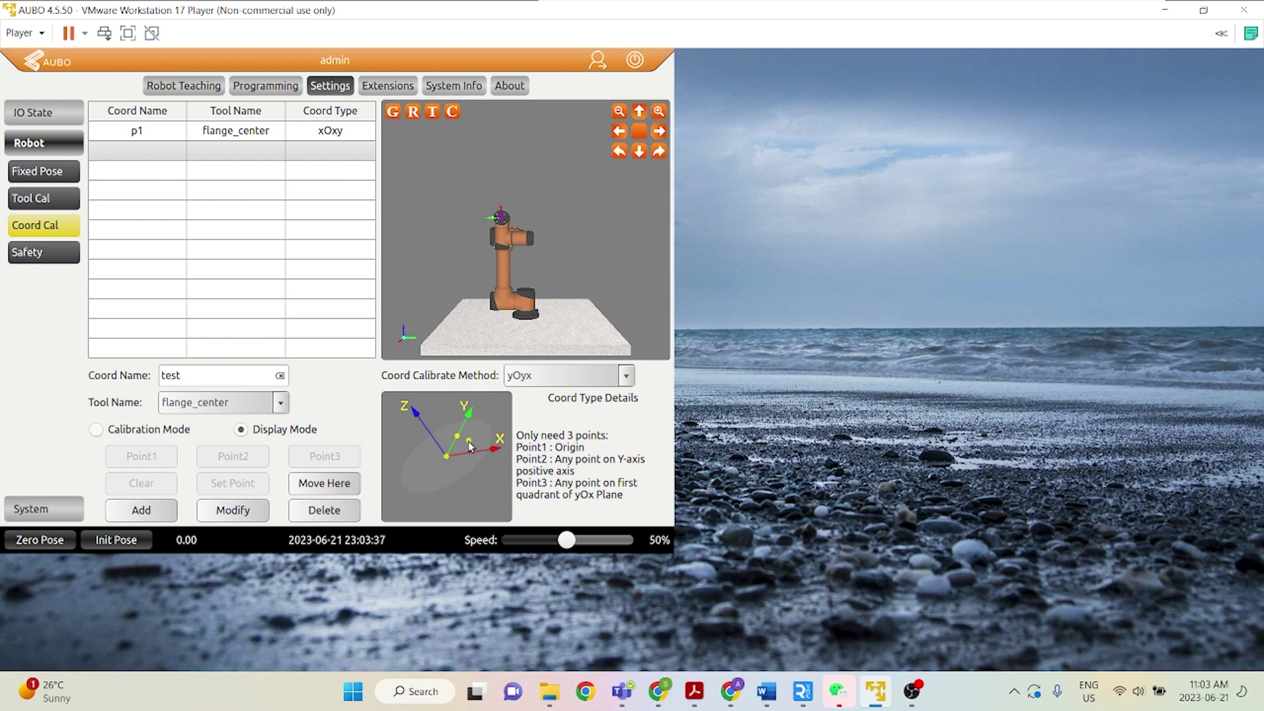
{"action": "left_click", "coordinate": [568, 379]}
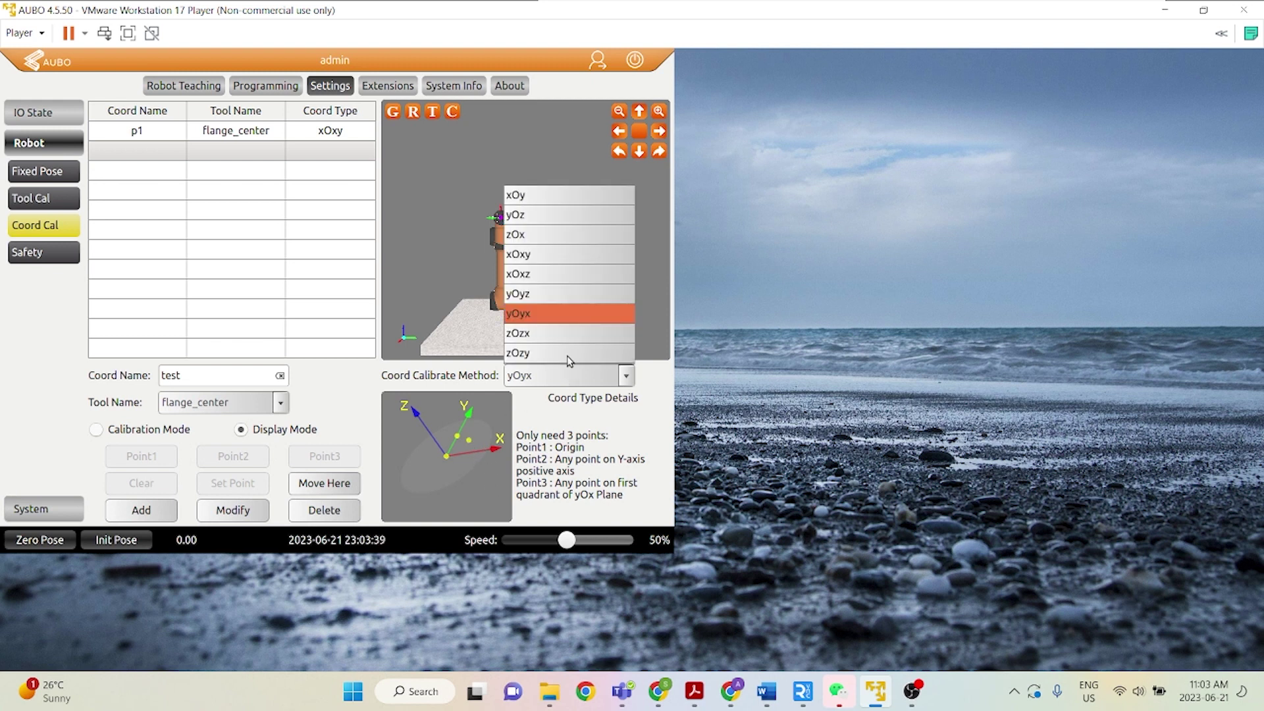
{"action": "left_click", "coordinate": [564, 196]}
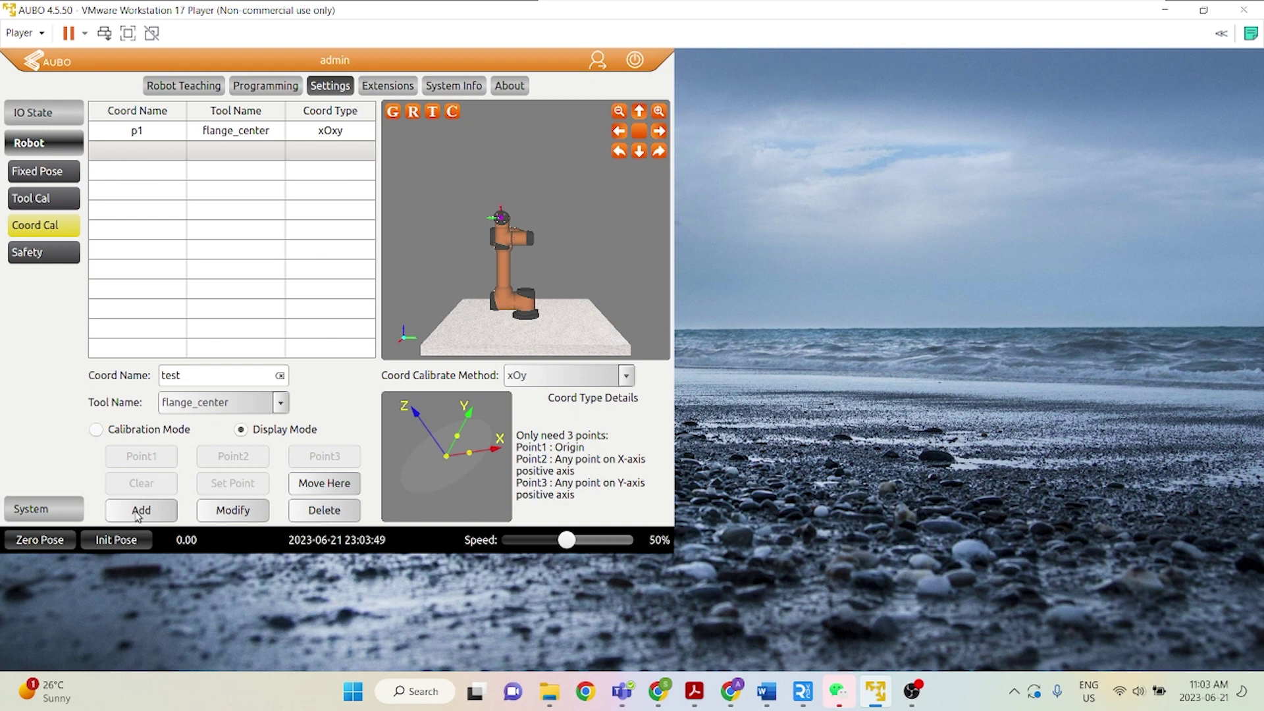
{"action": "left_click", "coordinate": [133, 431]}
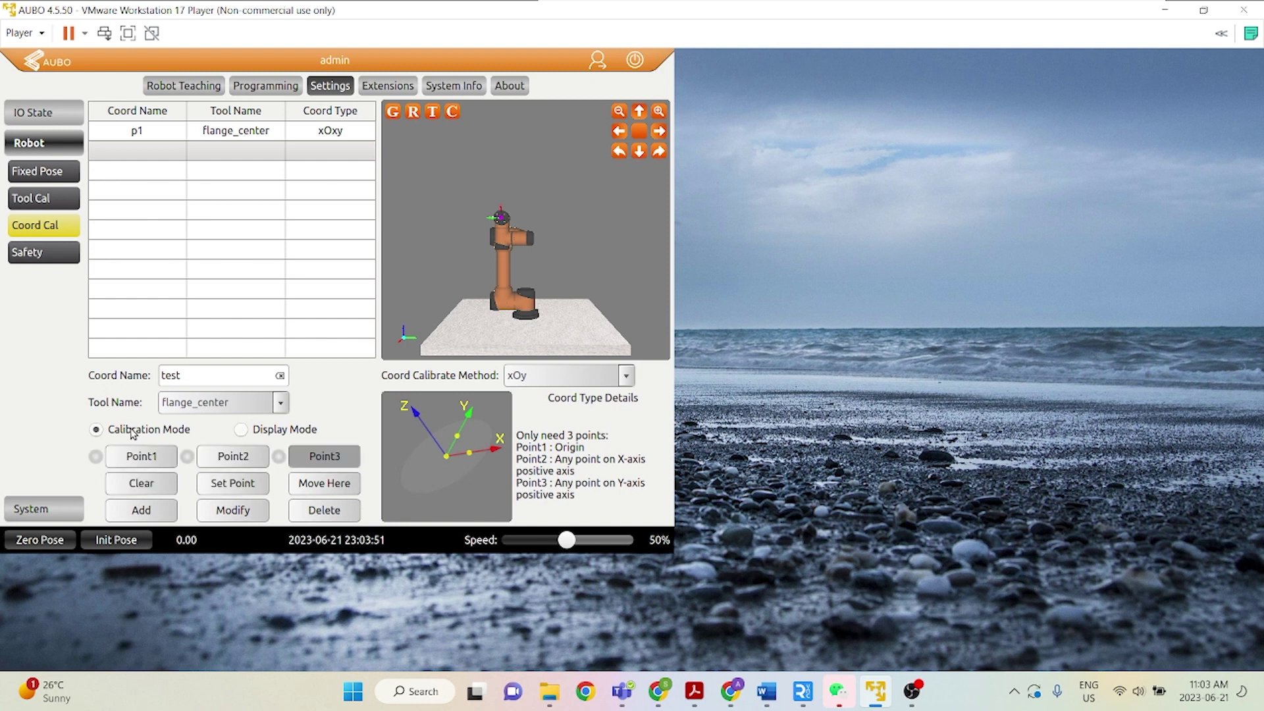
Record the current flange pose as Point1, the origin of the 'test' frame
{"action": "left_click", "coordinate": [145, 453]}
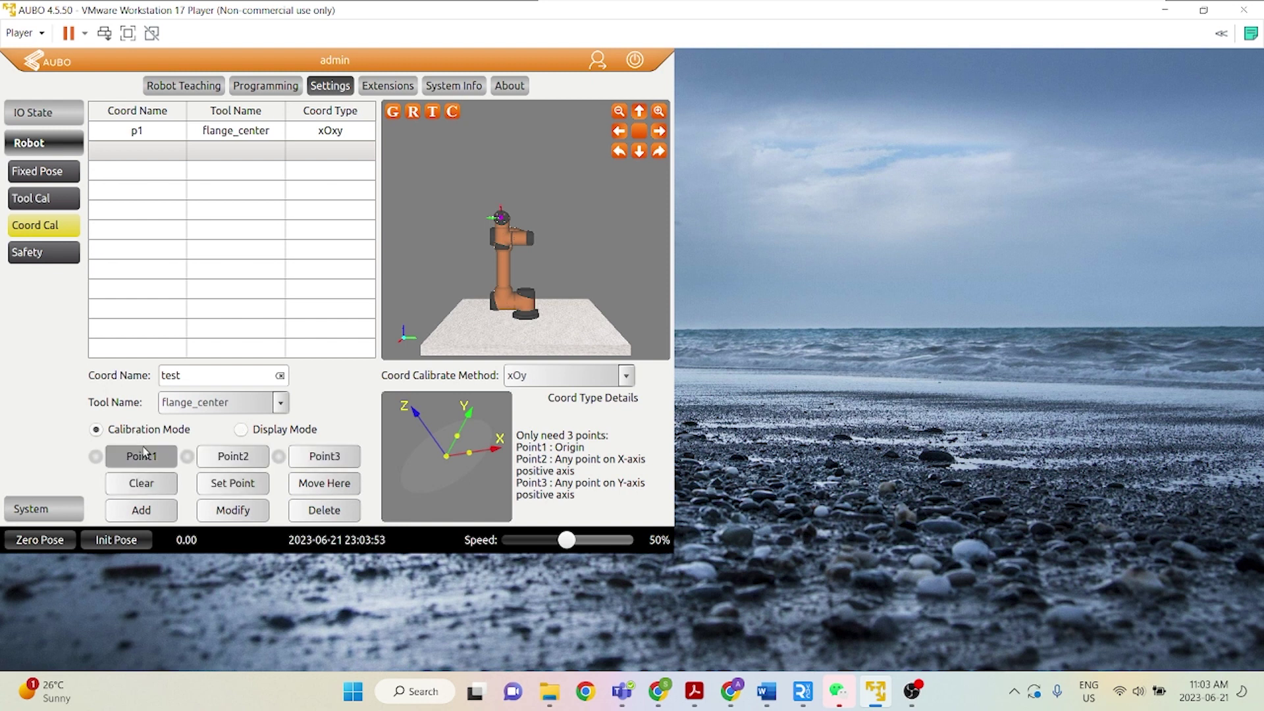
{"action": "left_click", "coordinate": [255, 485]}
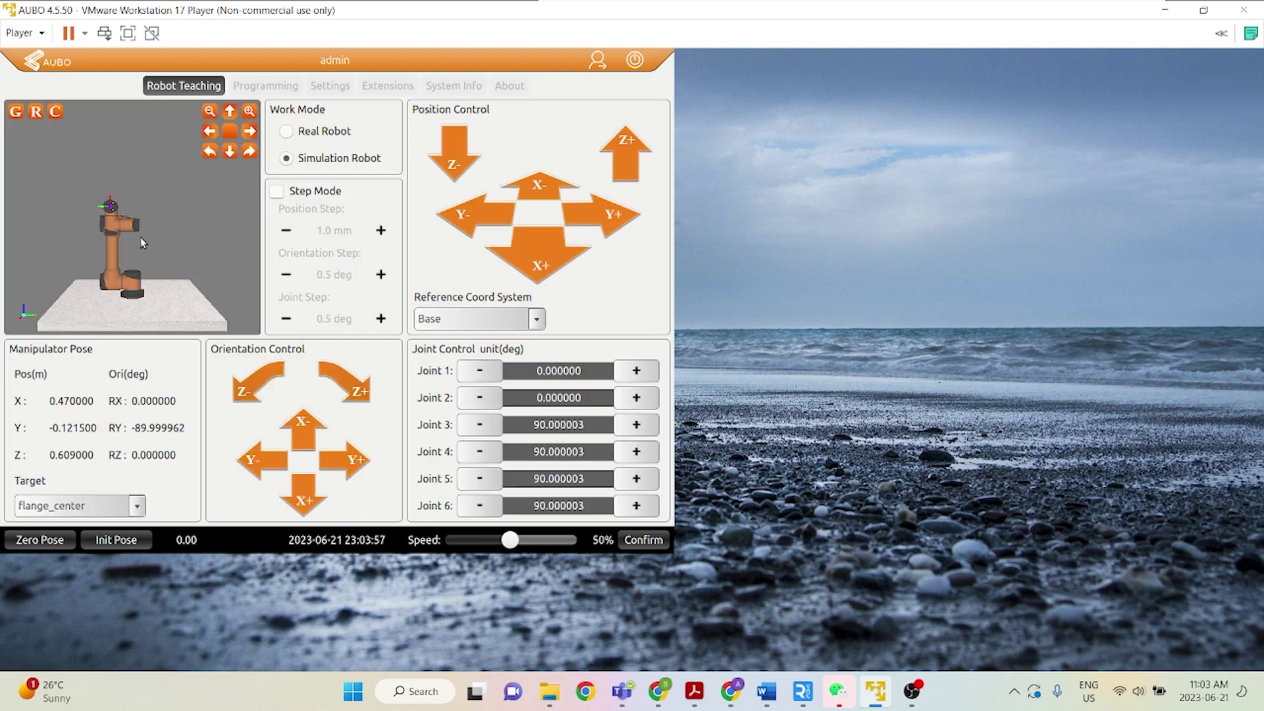
{"action": "left_click", "coordinate": [634, 541]}
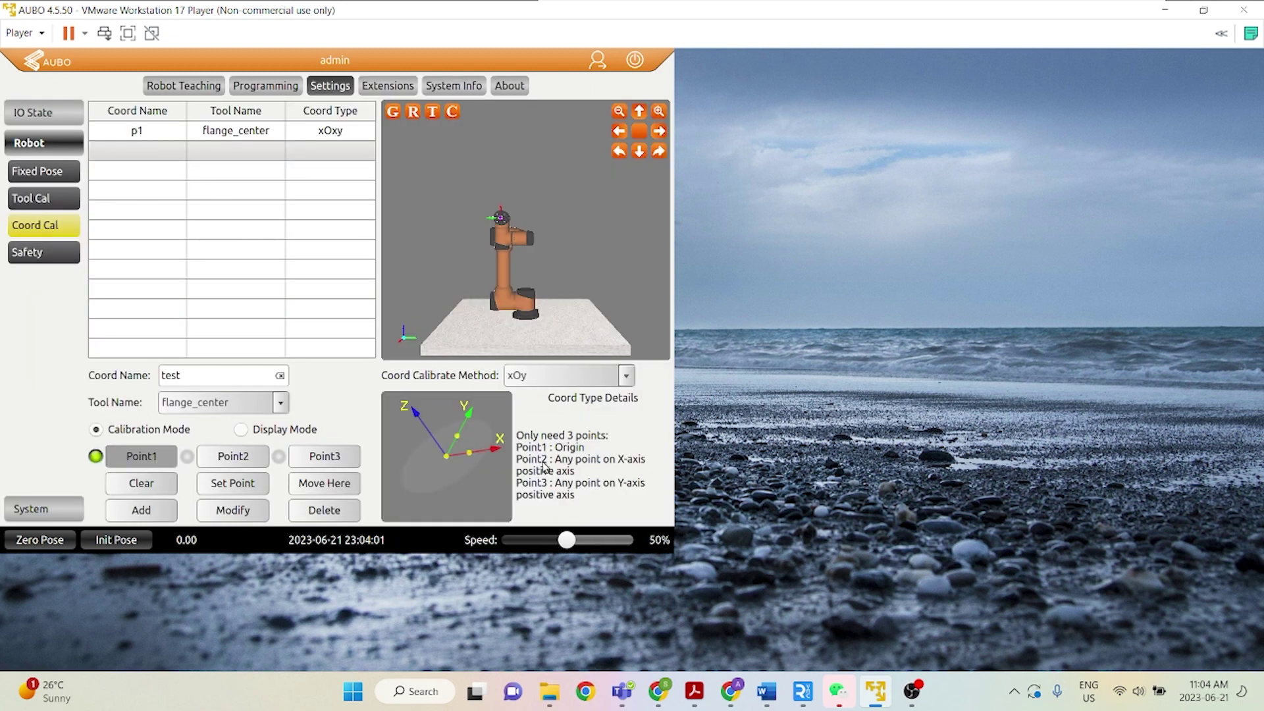
Record Point2 after jogging the arm along Y- in the flange_center reference frame
{"action": "left_click", "coordinate": [238, 459]}
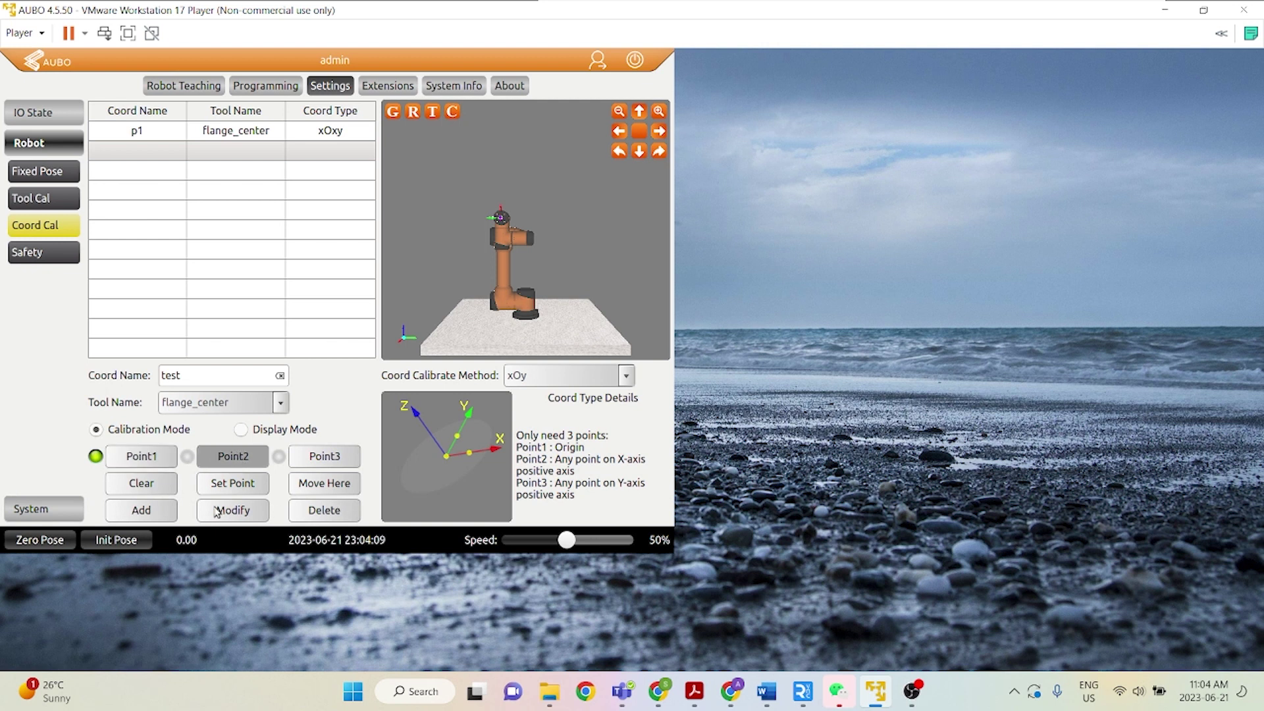
{"action": "left_click", "coordinate": [235, 486]}
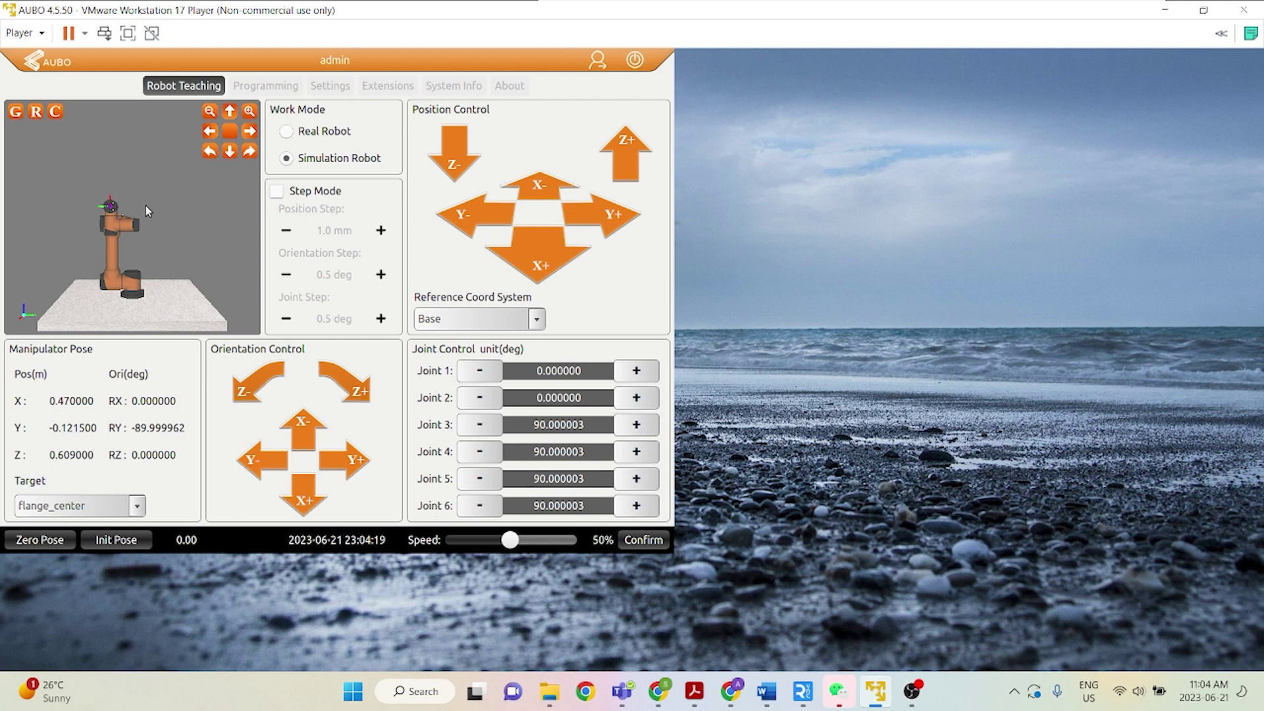
{"action": "left_click", "coordinate": [455, 318]}
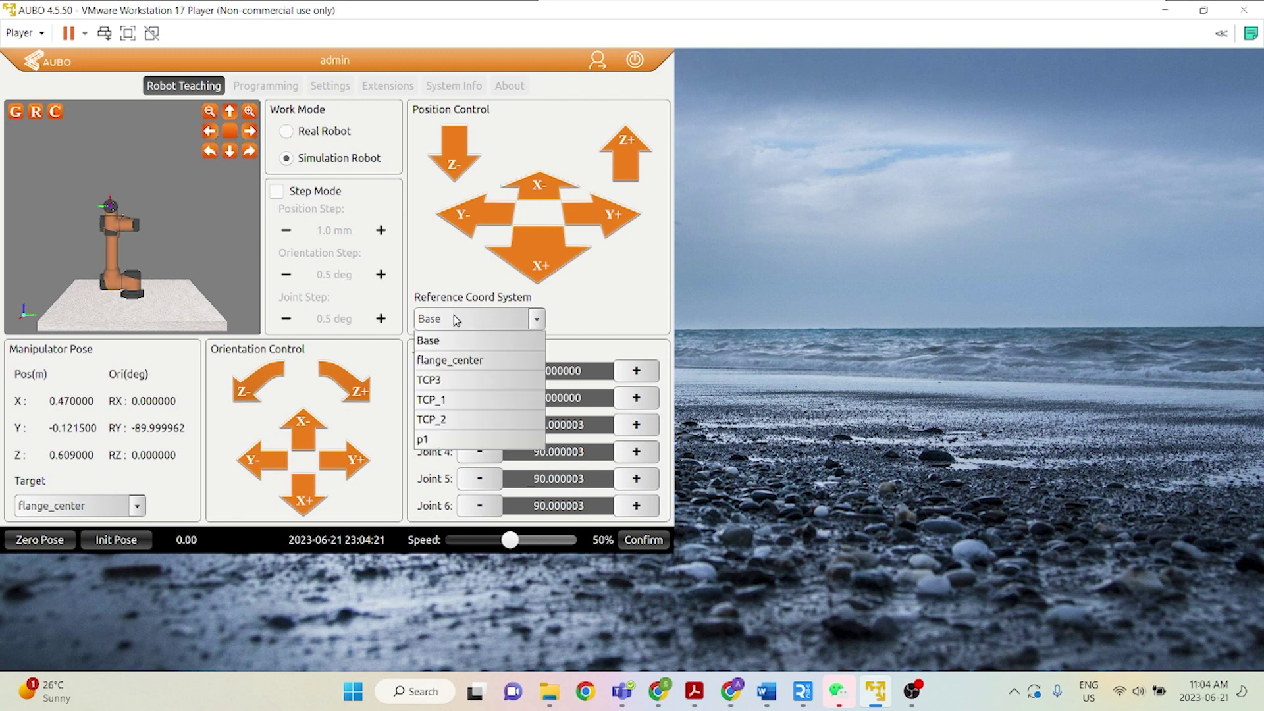
{"action": "left_click", "coordinate": [495, 363]}
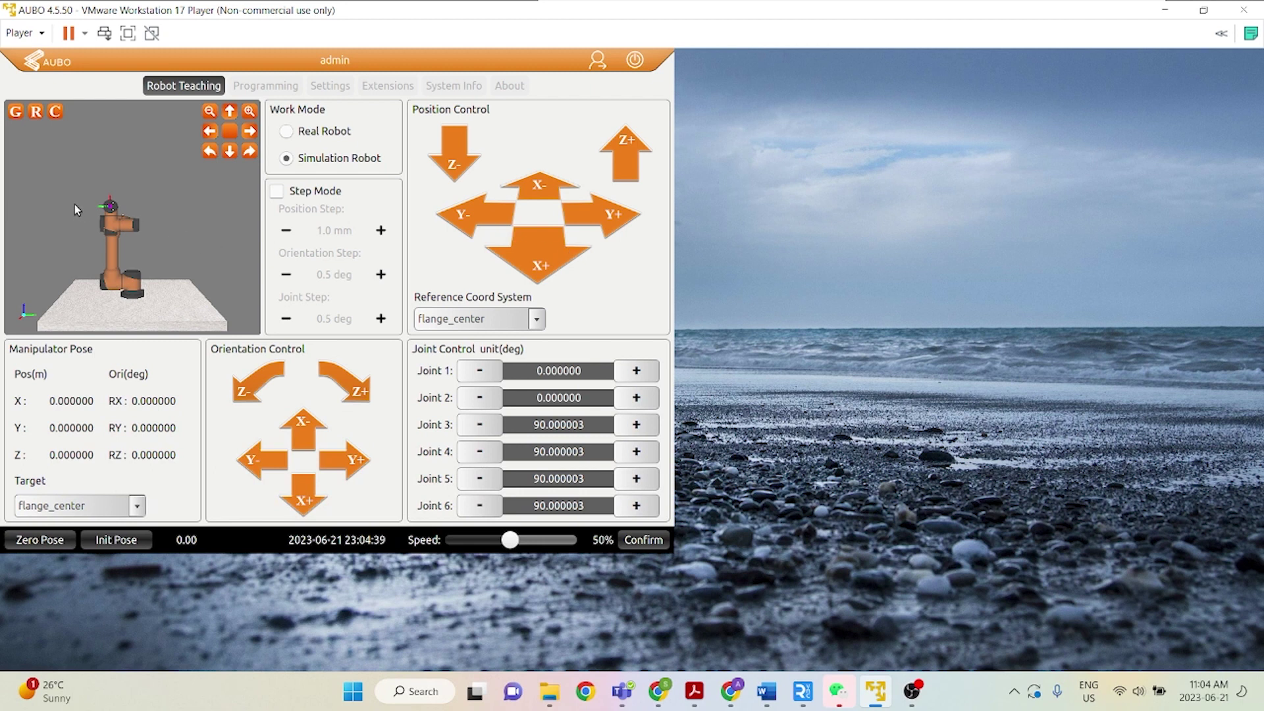
{"action": "left_click", "coordinate": [467, 222]}
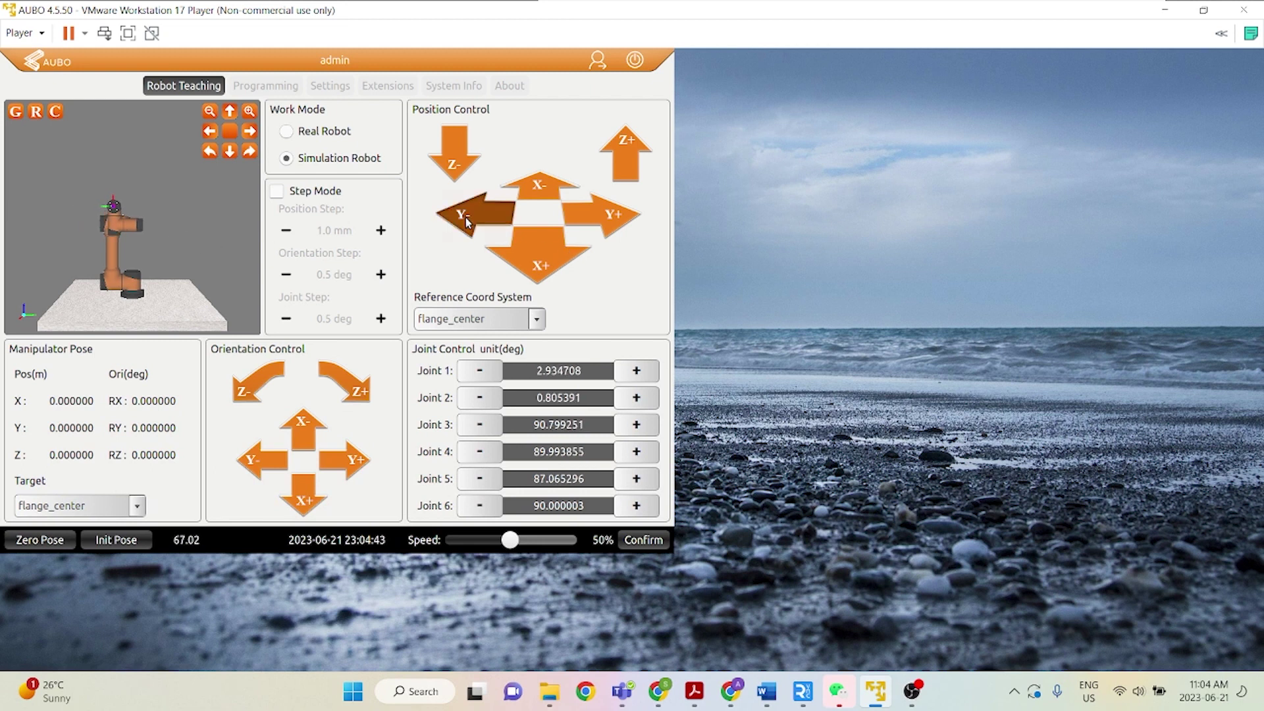
{"action": "left_click", "coordinate": [647, 545]}
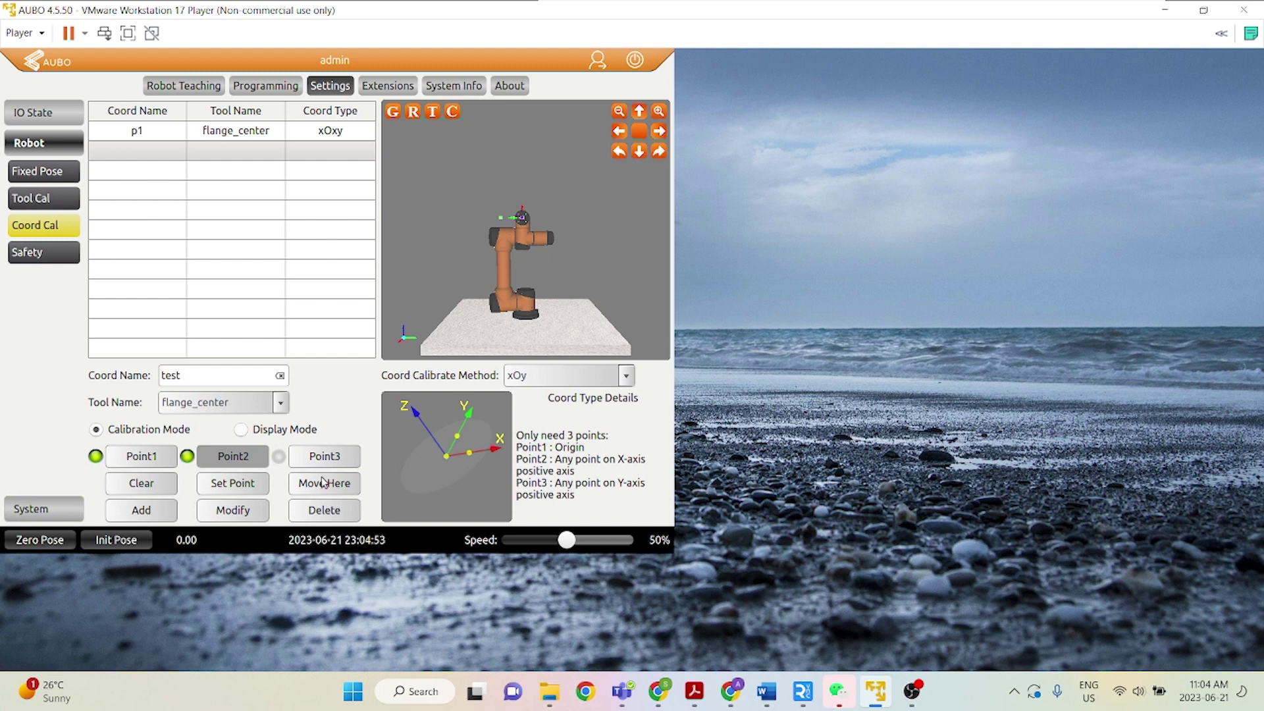
Return the arm to Point1 with Move Here, then start setting Point3
{"action": "left_click", "coordinate": [159, 456]}
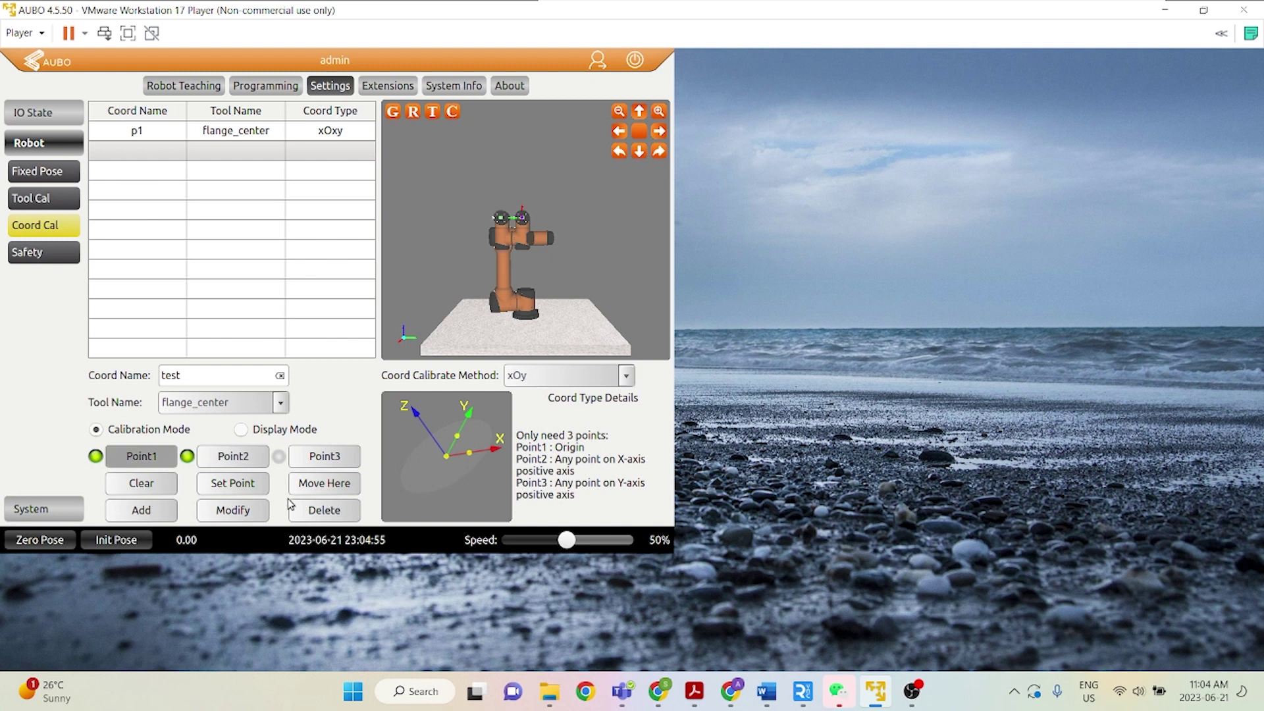
{"action": "left_click", "coordinate": [330, 487]}
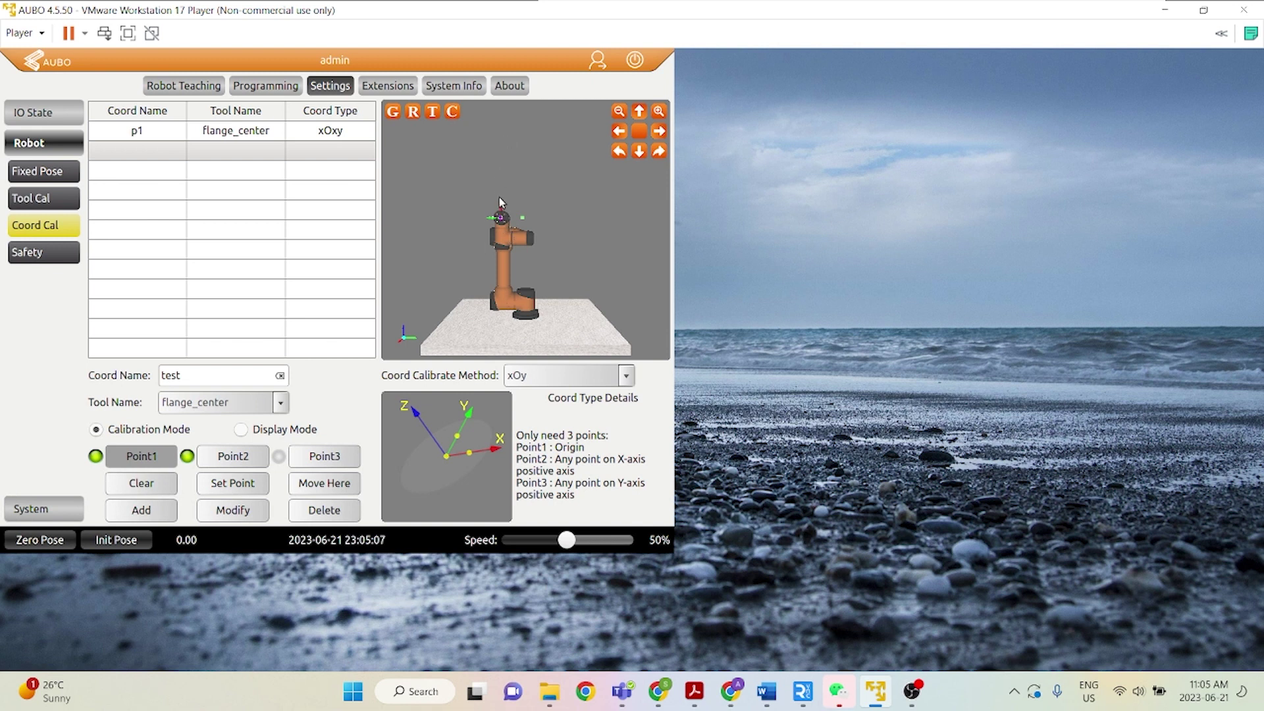
{"action": "left_click", "coordinate": [330, 465]}
{"action": "left_click", "coordinate": [230, 486]}
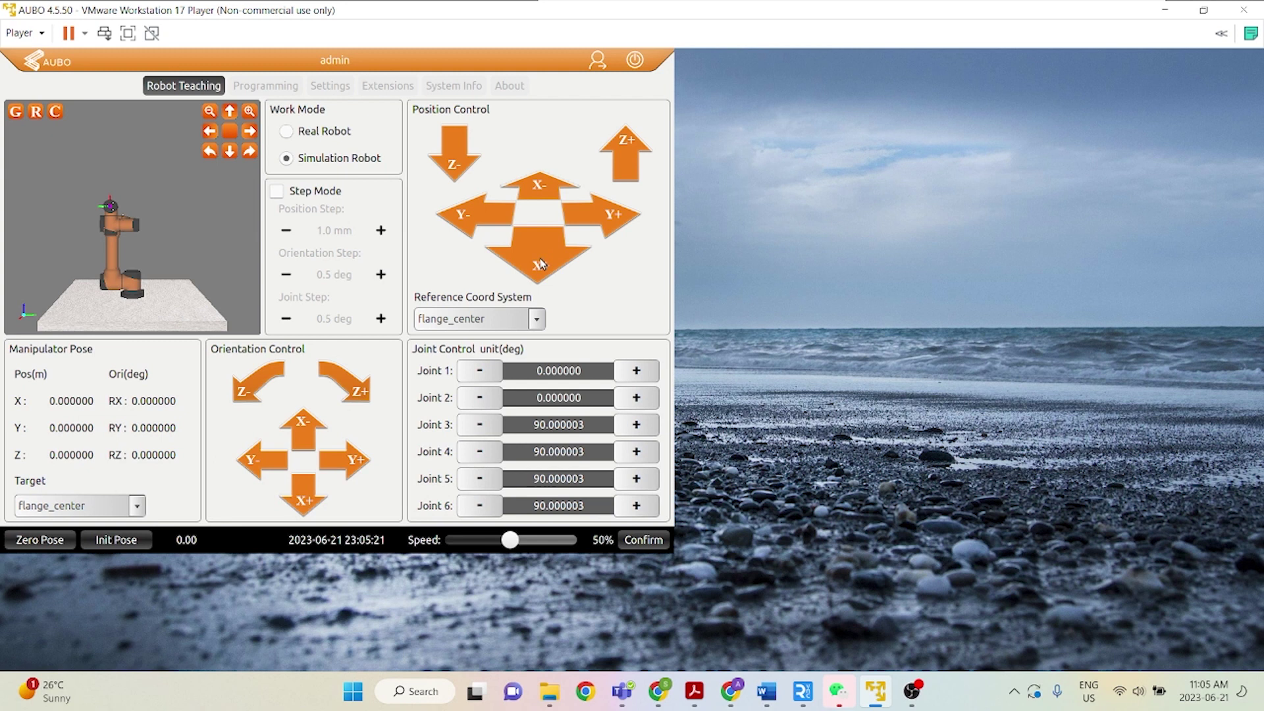
Jog along X+, confirm it as Point3, add 'test' to the coordinate list, and return to Robot Teaching
{"action": "left_click_drag", "start_coordinate": [540, 264], "coordinate": [540, 264]}
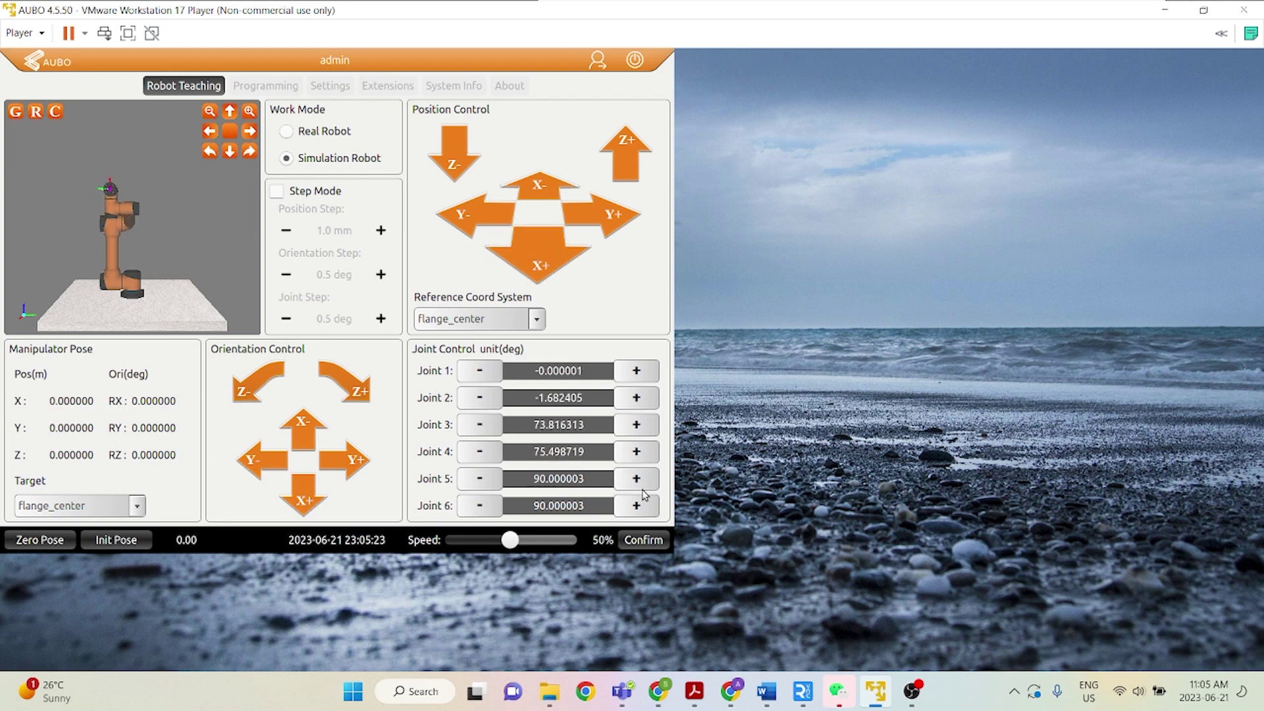
{"action": "left_click", "coordinate": [645, 538]}
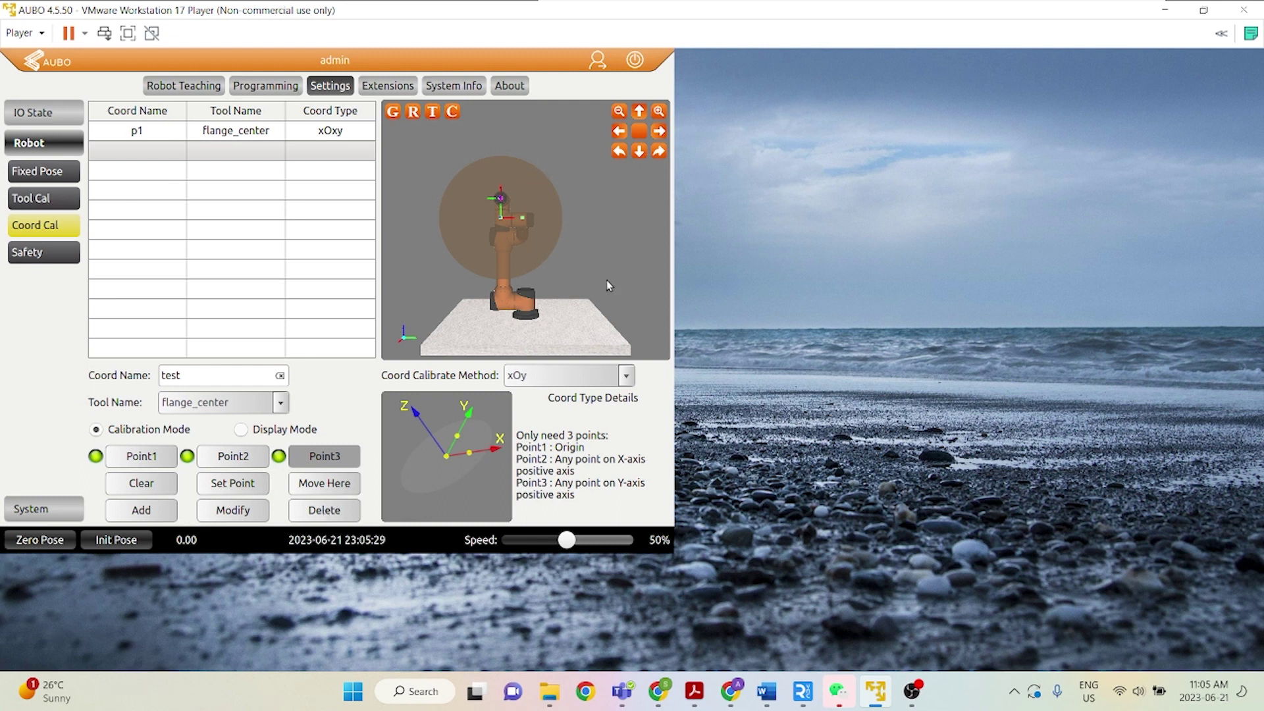
{"action": "left_click", "coordinate": [142, 513]}
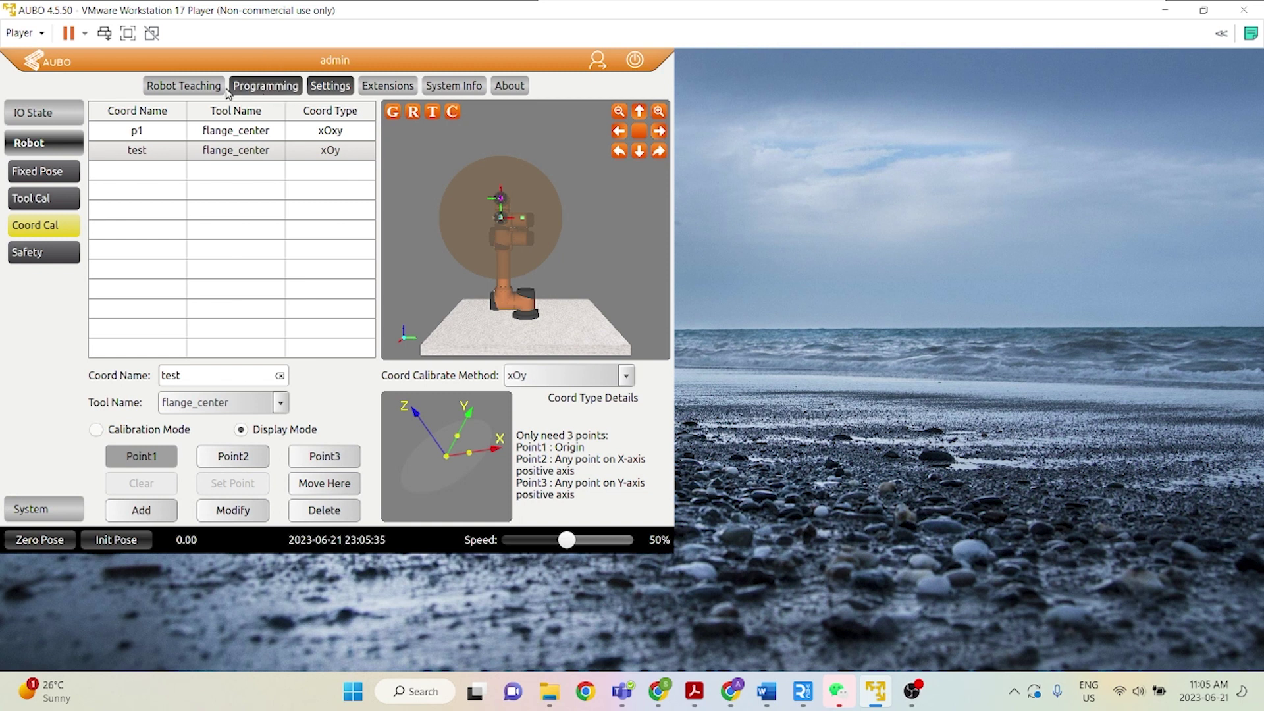
{"action": "left_click", "coordinate": [195, 91]}
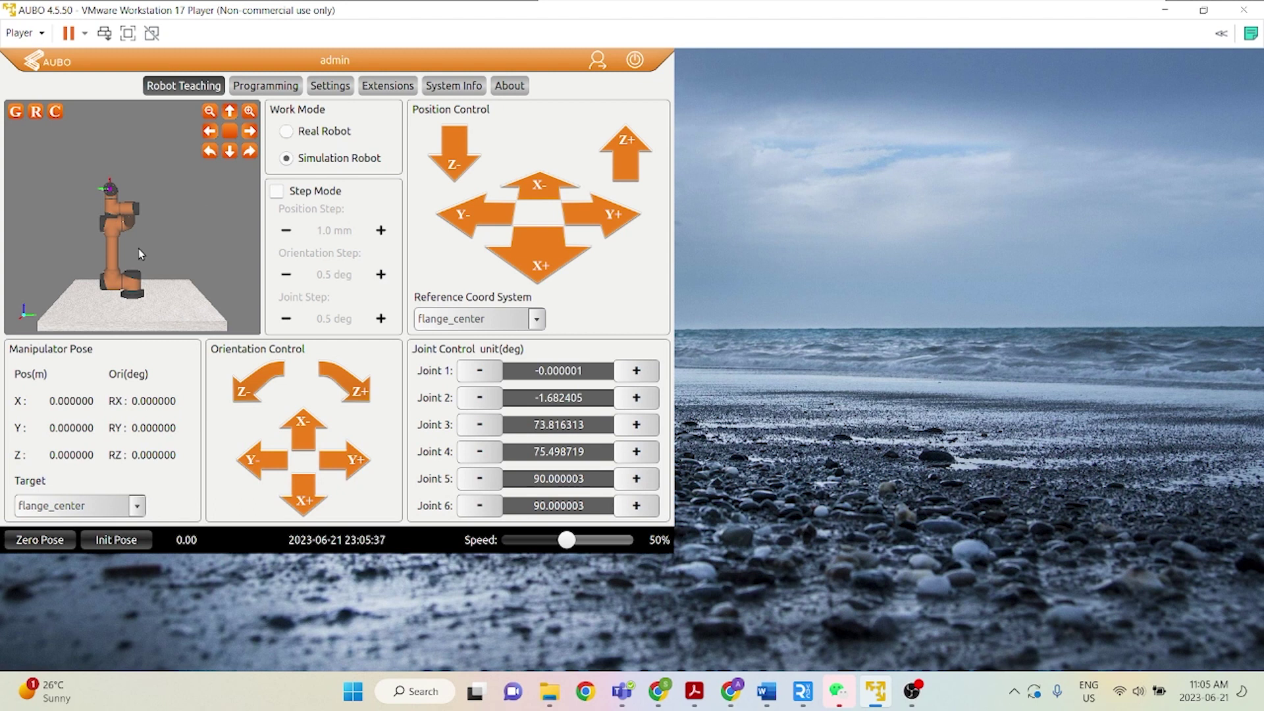
Jog the arm along X-, Y+ and Y-, then select the new 'test' frame as jog reference
{"action": "left_click_drag", "start_coordinate": [140, 246], "coordinate": [124, 247]}
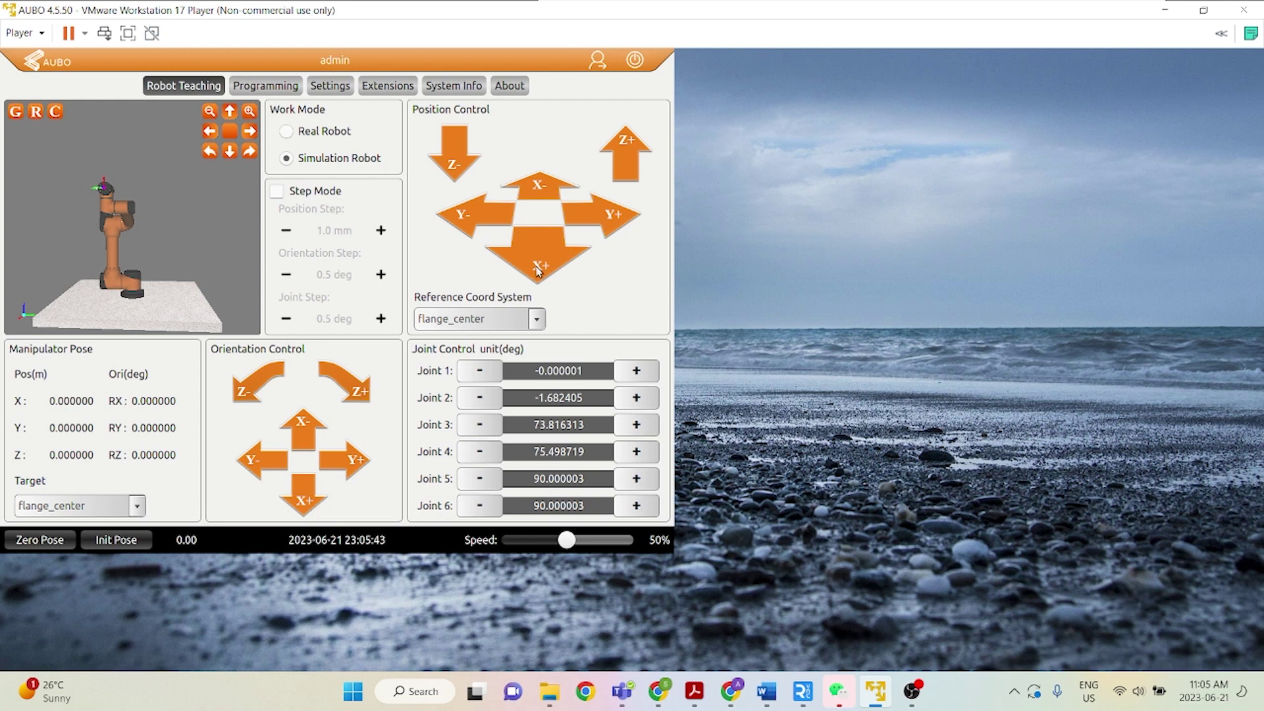
{"action": "left_click", "coordinate": [540, 186]}
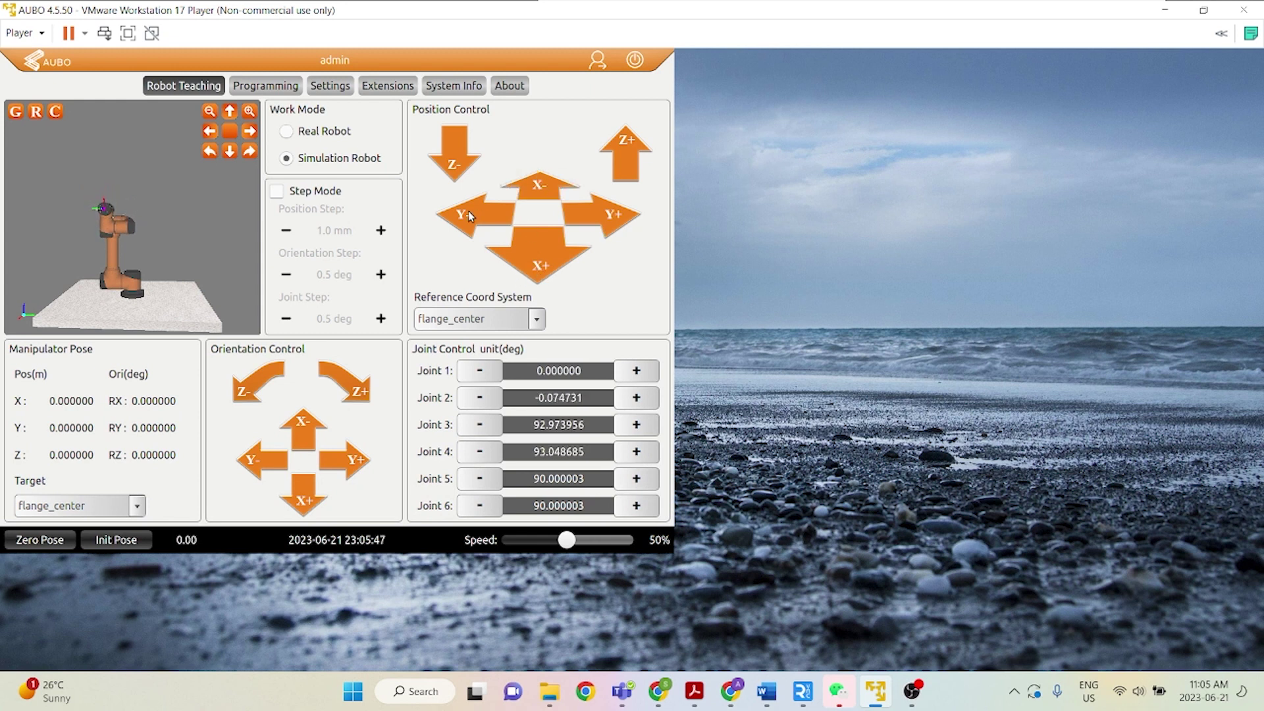
{"action": "left_click", "coordinate": [587, 214]}
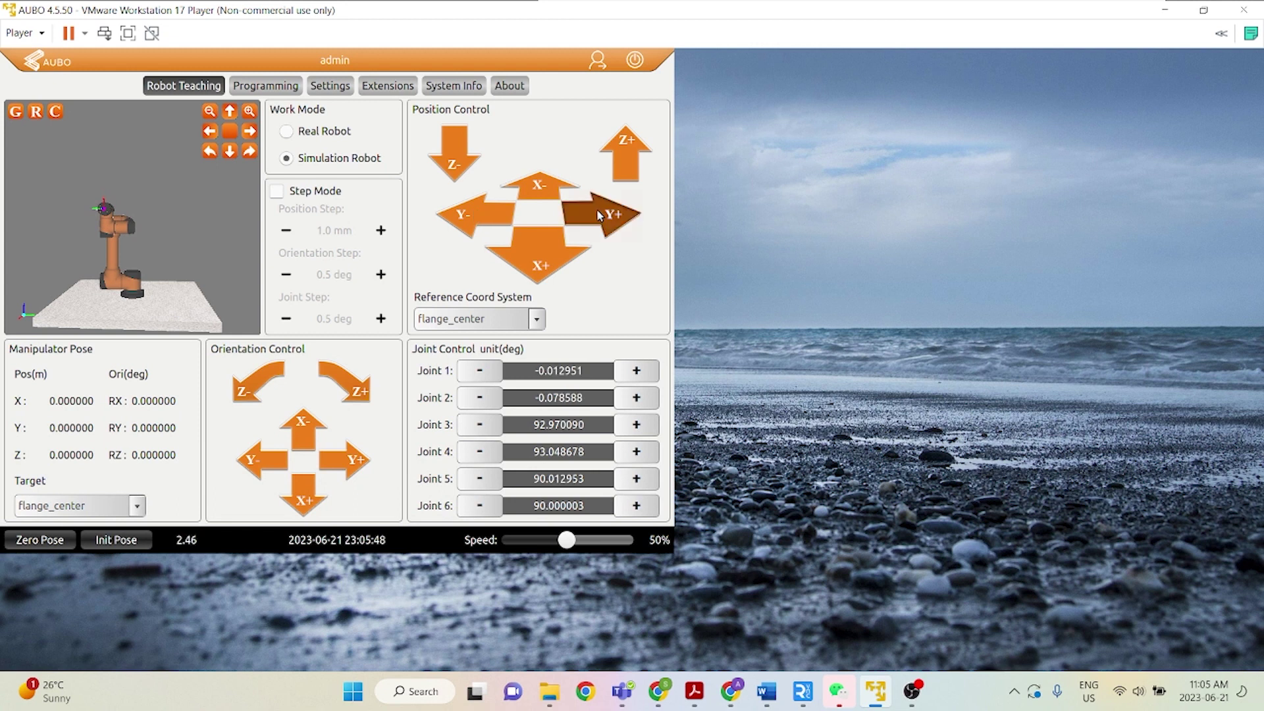
{"action": "left_click", "coordinate": [490, 221]}
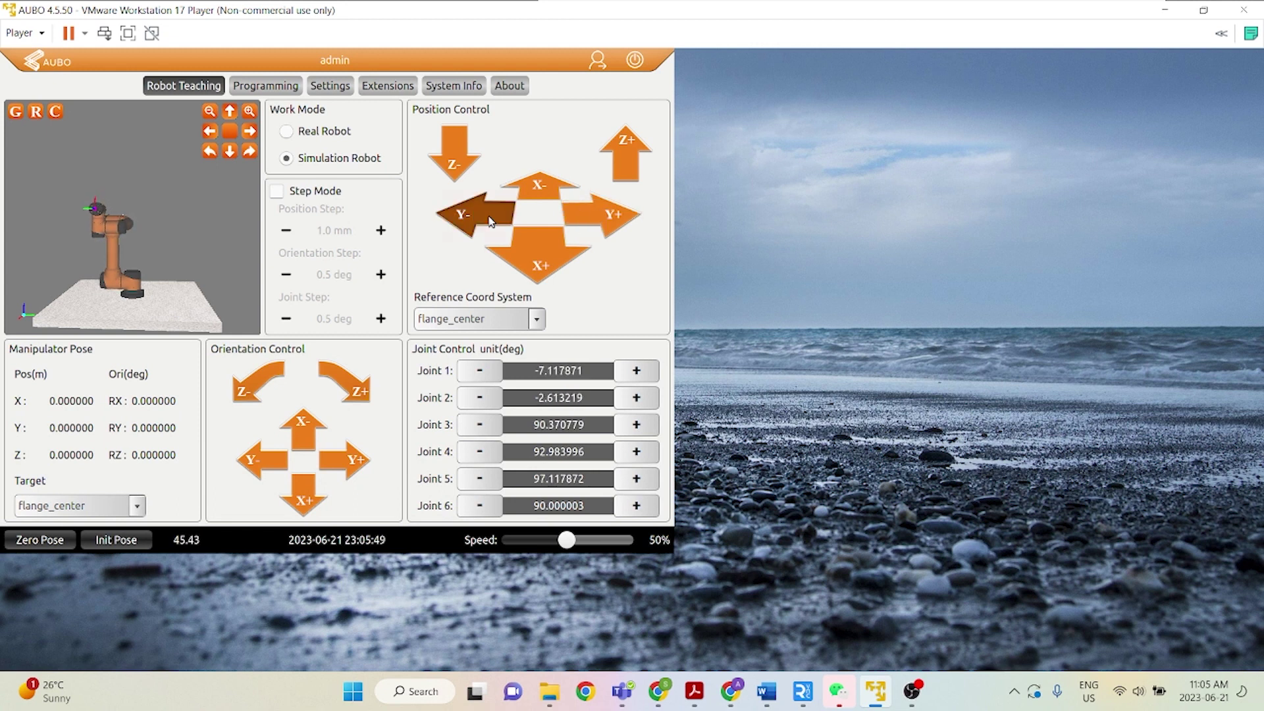
{"action": "left_click", "coordinate": [470, 318]}
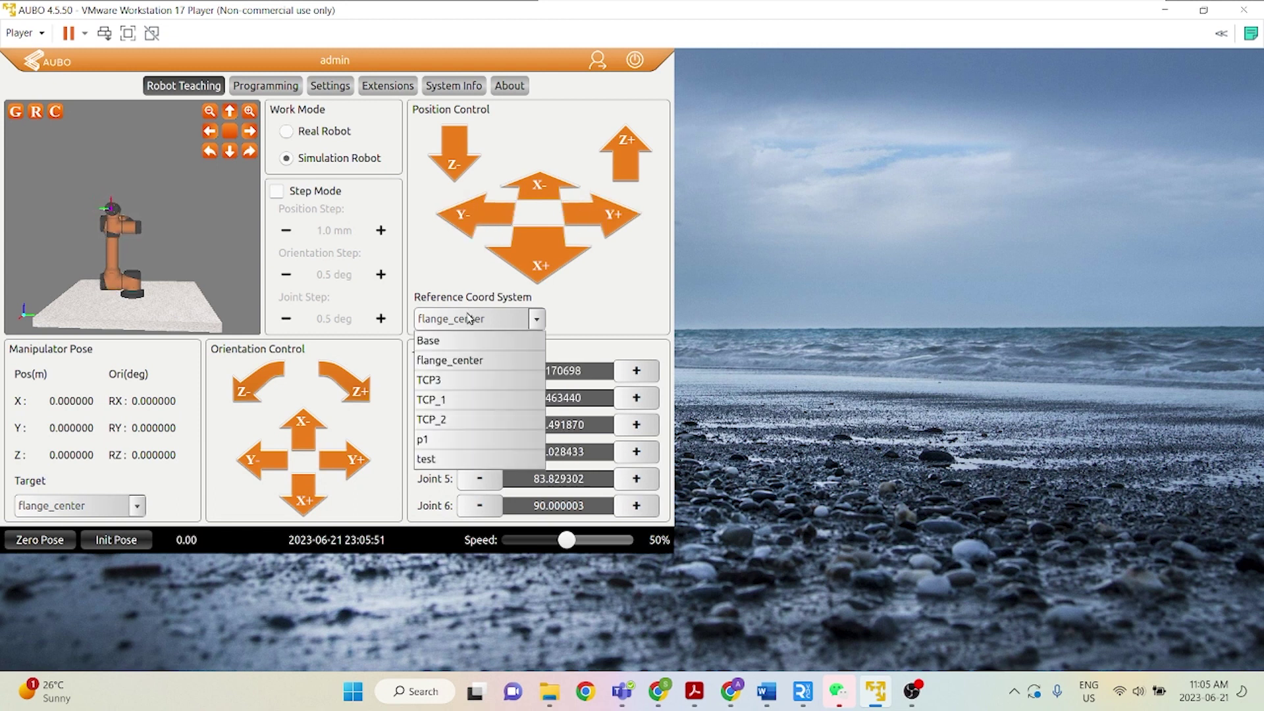
{"action": "left_click", "coordinate": [452, 459]}
In the 'test' frame, jog along X+ and Y+, then turn joint 4 down, joint 6 up and joint 5 down
{"action": "left_click_drag", "start_coordinate": [176, 280], "coordinate": [172, 280]}
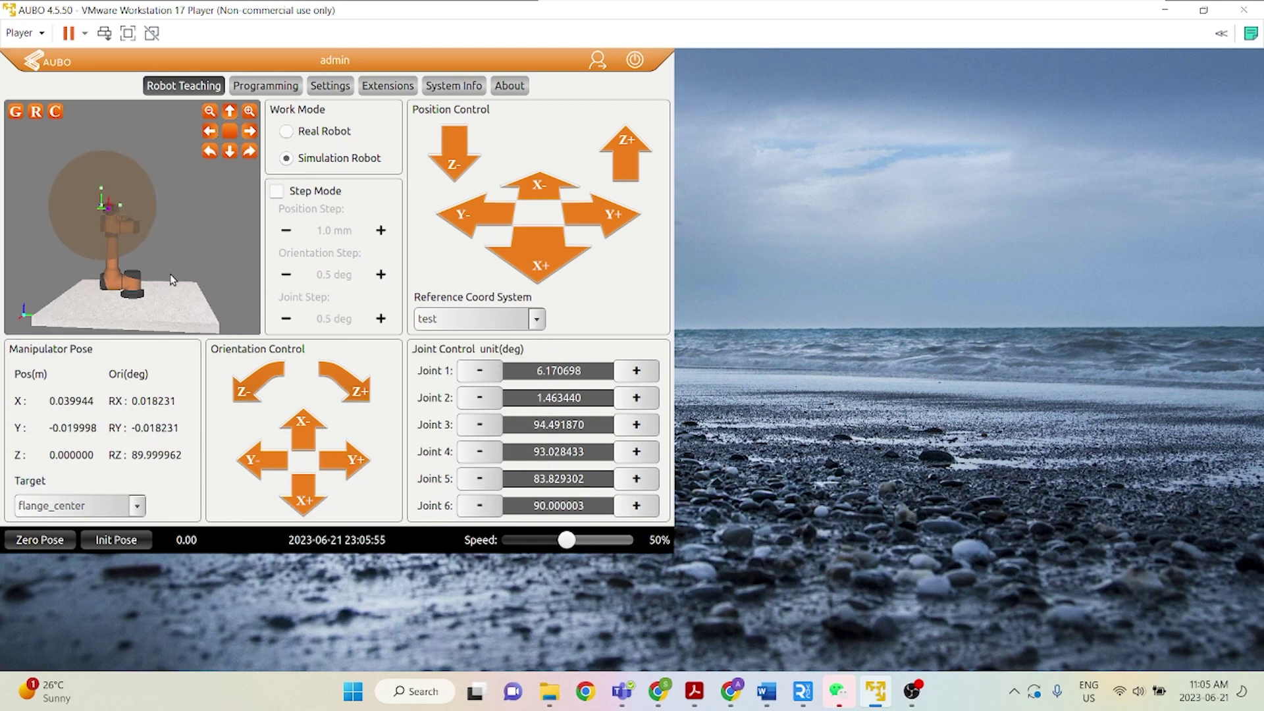
{"action": "left_click_drag", "start_coordinate": [543, 252], "coordinate": [545, 258]}
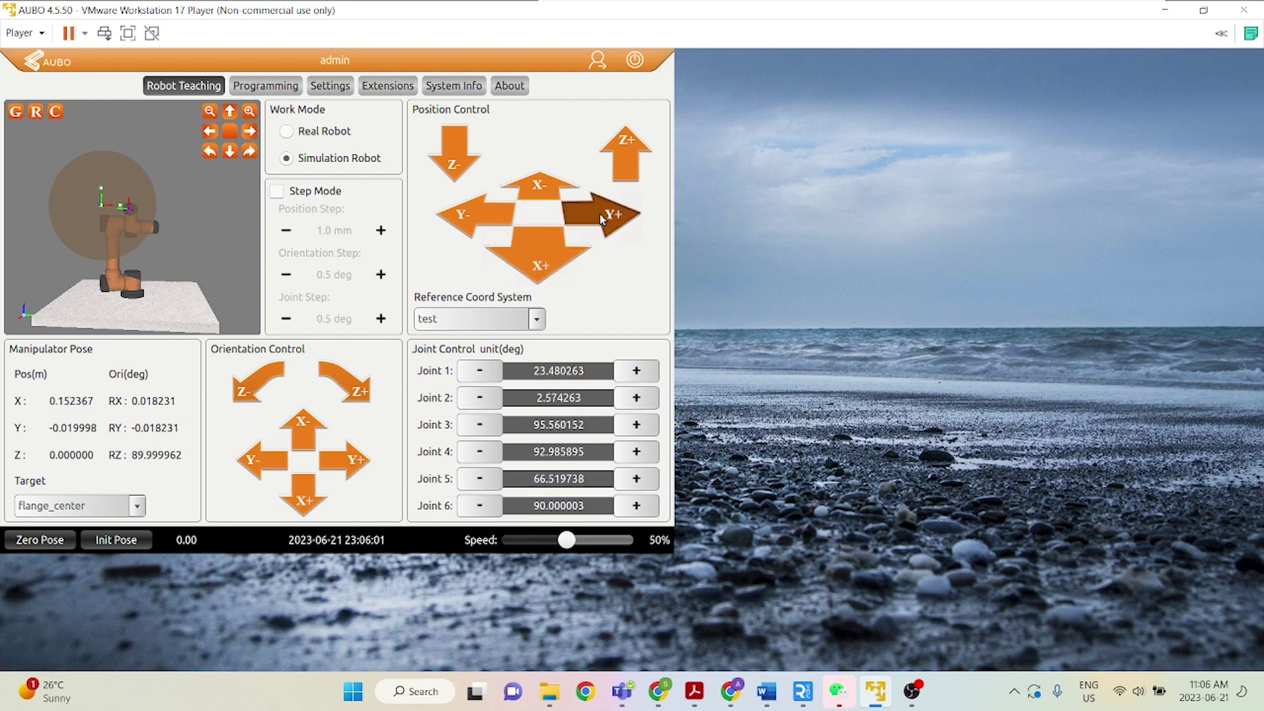
{"action": "left_click_drag", "start_coordinate": [603, 219], "coordinate": [599, 215]}
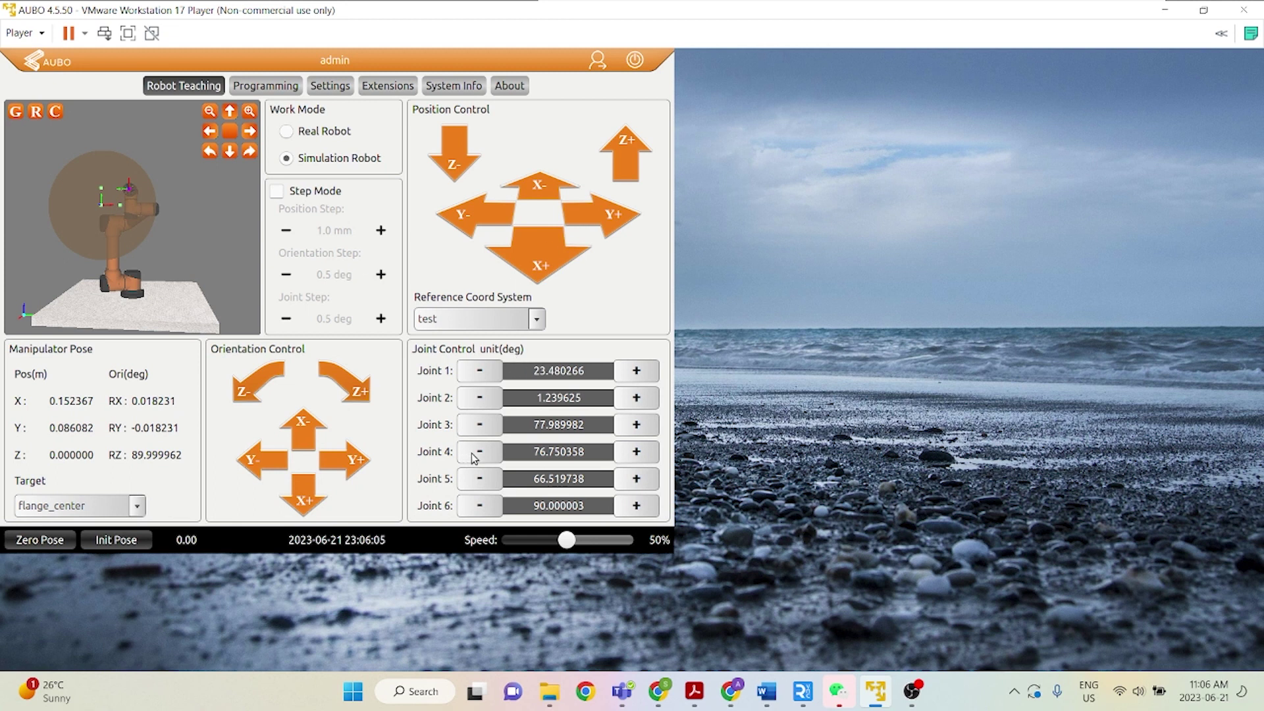
{"action": "left_click_drag", "start_coordinate": [472, 460], "coordinate": [476, 428]}
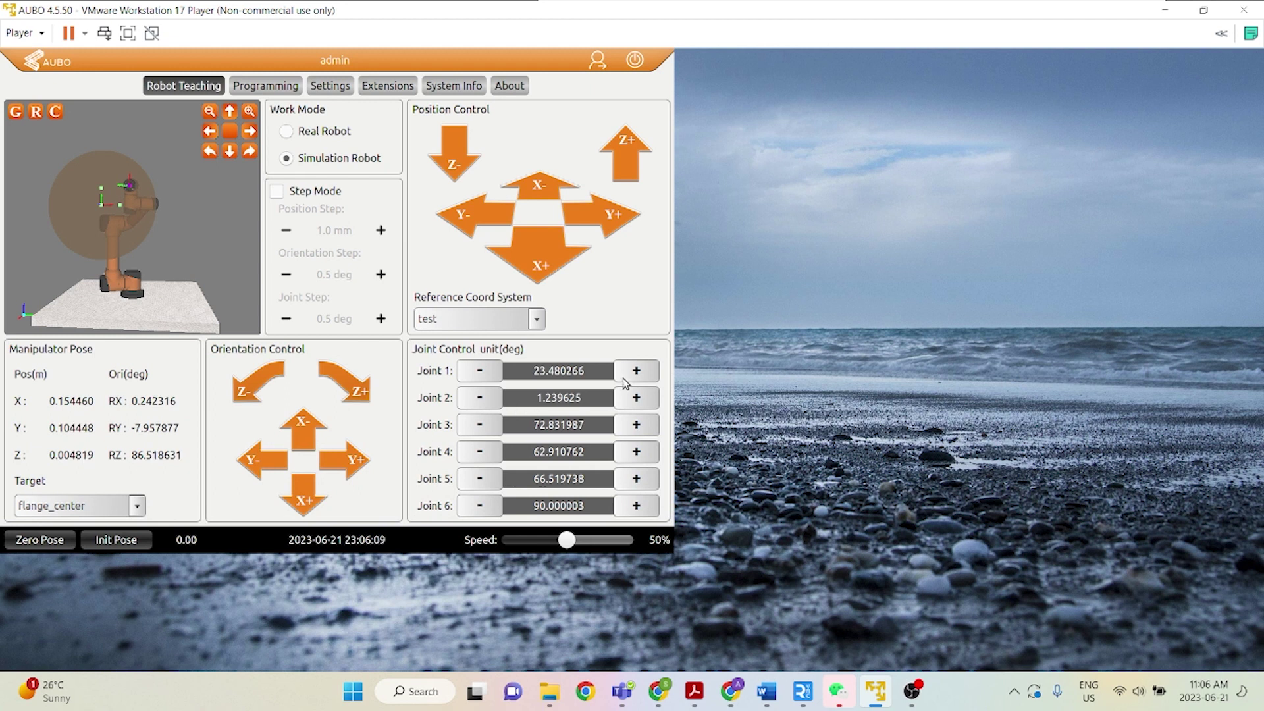
{"action": "left_click_drag", "start_coordinate": [636, 504], "coordinate": [633, 502]}
{"action": "left_click_drag", "start_coordinate": [482, 479], "coordinate": [481, 480]}
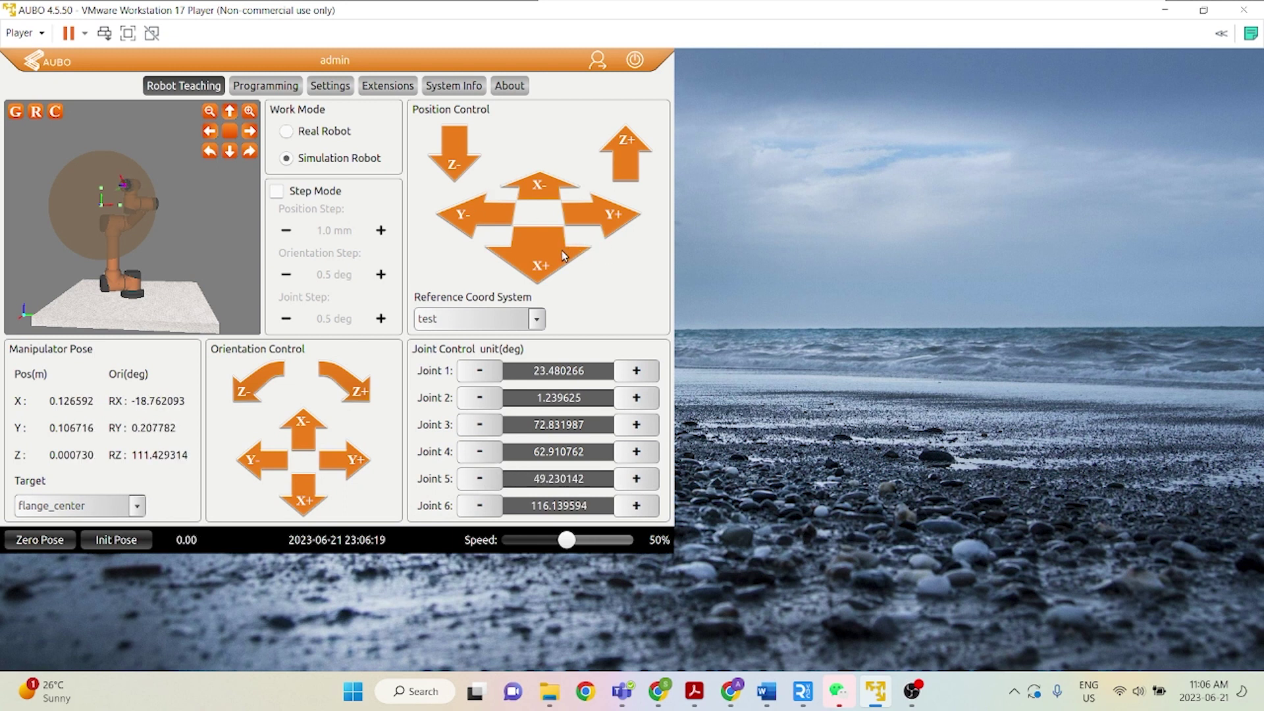
Jog along X+, Y- and Z+ to reach X 0.234392, Y -0.017987, Z 0.091646
{"action": "left_click_drag", "start_coordinate": [539, 262], "coordinate": [539, 262]}
{"action": "left_click_drag", "start_coordinate": [478, 219], "coordinate": [478, 219]}
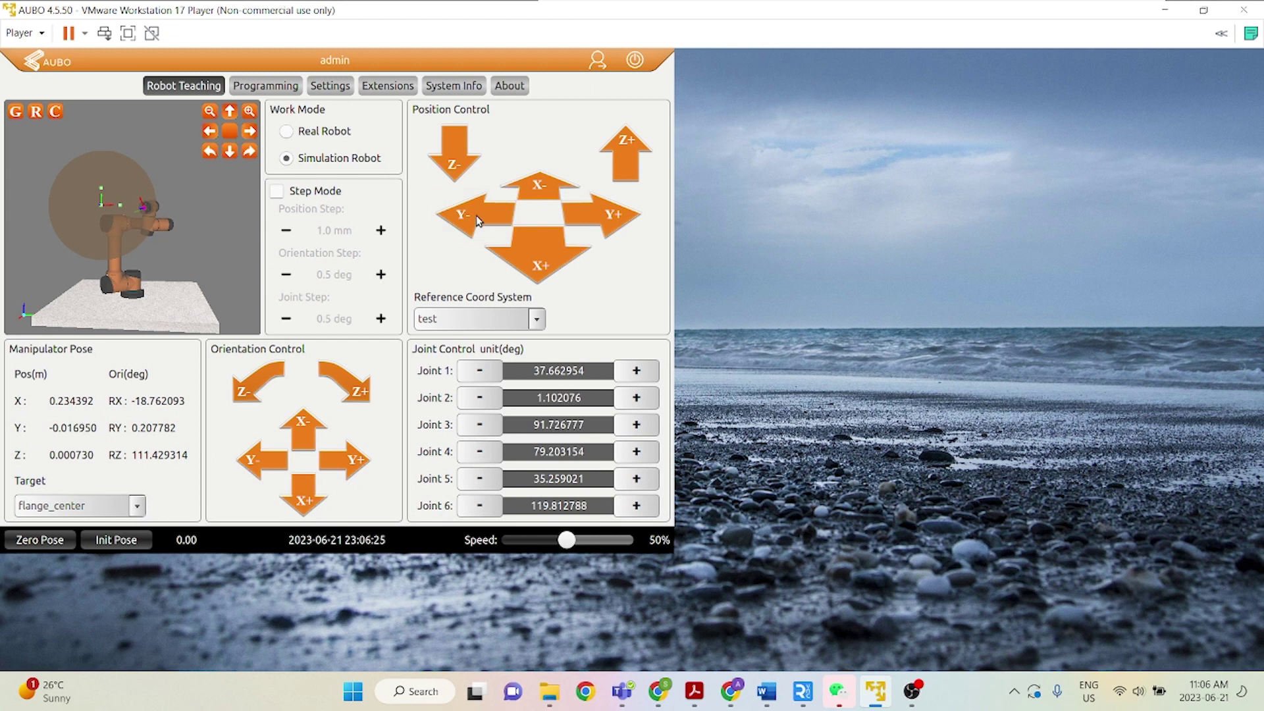
{"action": "left_click_drag", "start_coordinate": [625, 169], "coordinate": [626, 169]}
{"action": "mouse_move", "coordinate": [101, 252]}
{"action": "left_mouse_down"}
{"action": "mouse_move", "coordinate": [75, 248]}
{"action": "mouse_move", "coordinate": [147, 247]}
{"action": "mouse_move", "coordinate": [120, 249]}
{"action": "left_mouse_up"}
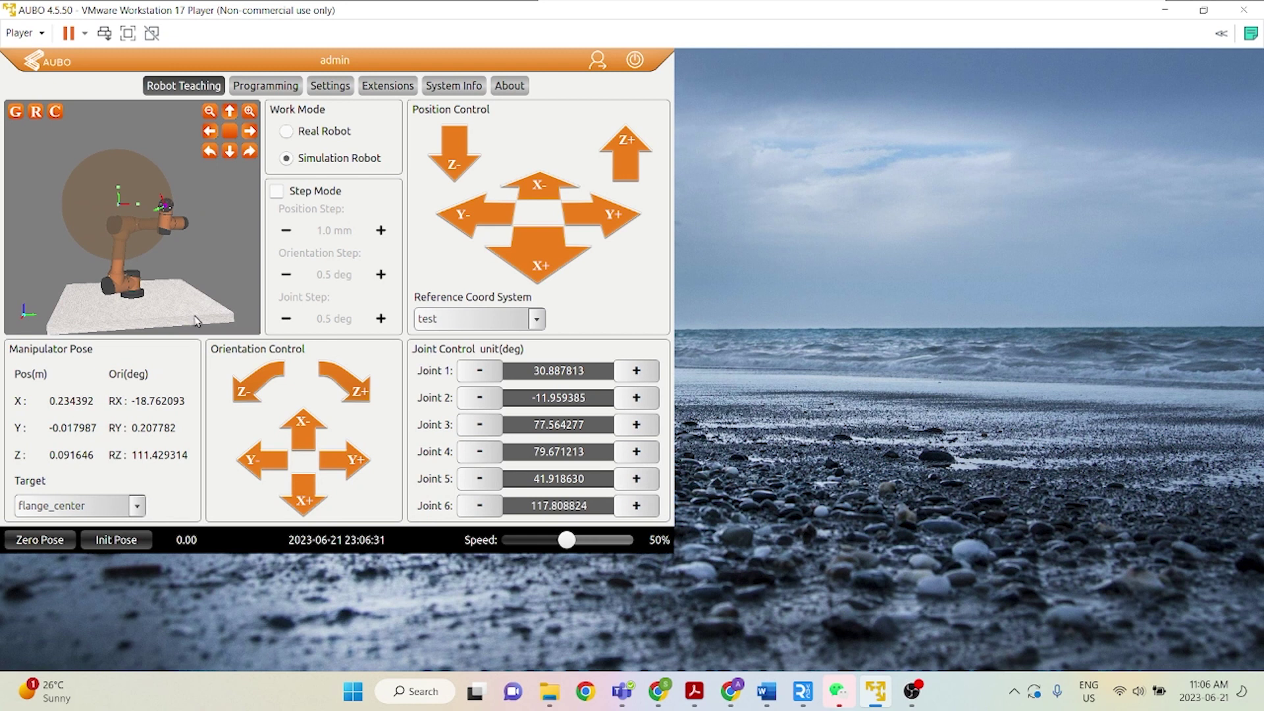